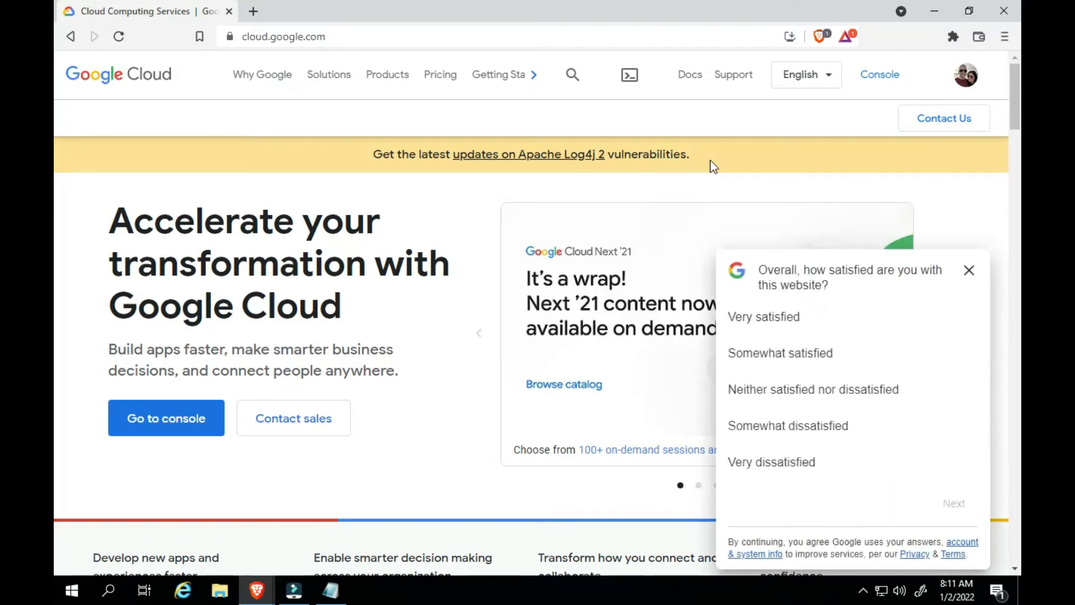
Dismiss the website satisfaction survey and open the Google Cloud console
click(968, 273)
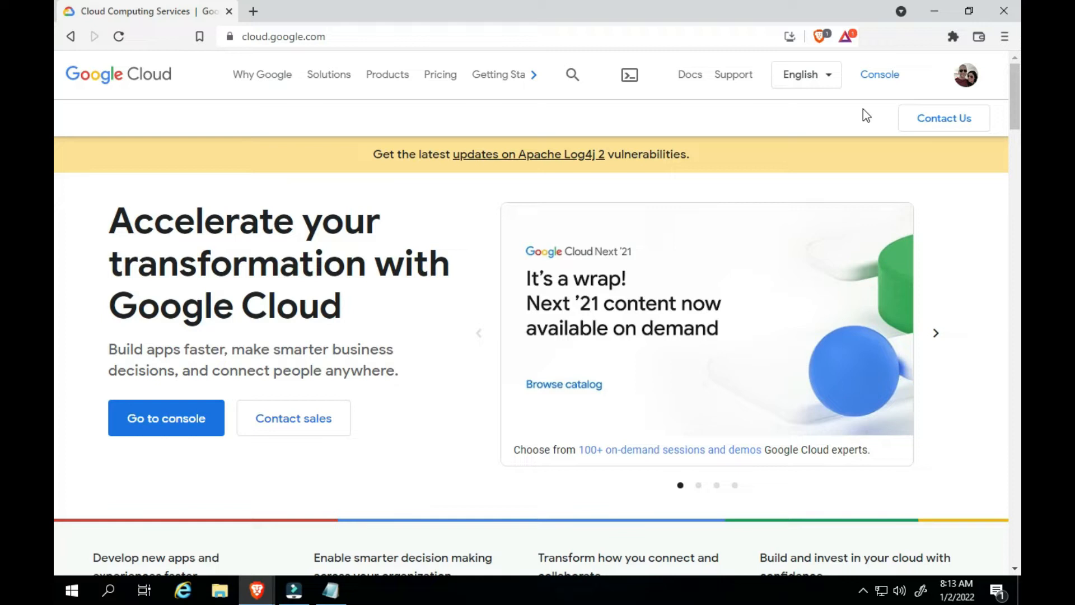
click(876, 79)
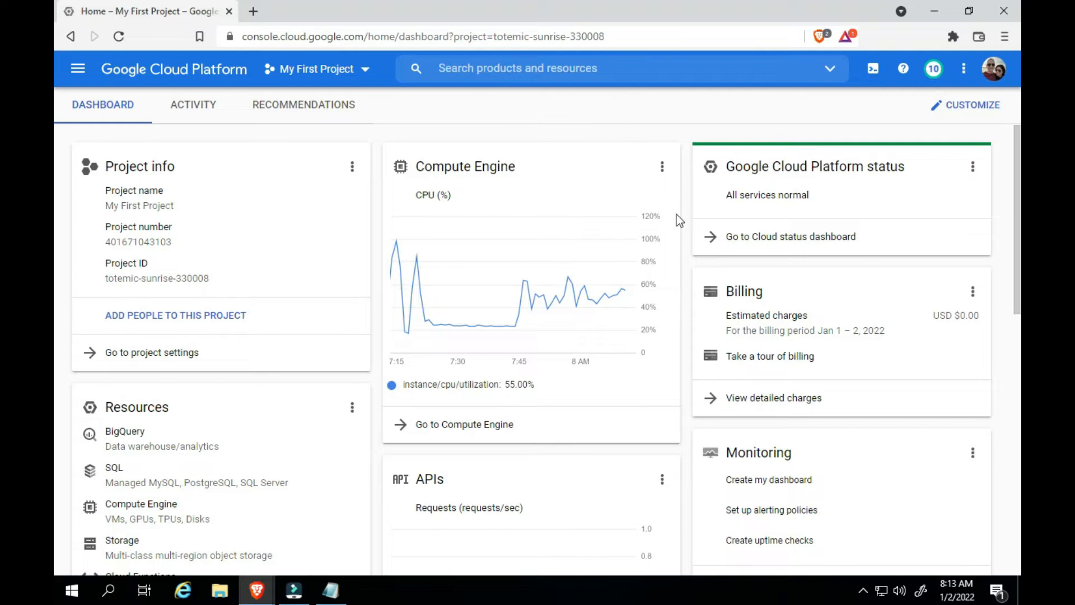
Open the billing account overview from the detailed charges and examine the credit details of the free trial
click(760, 404)
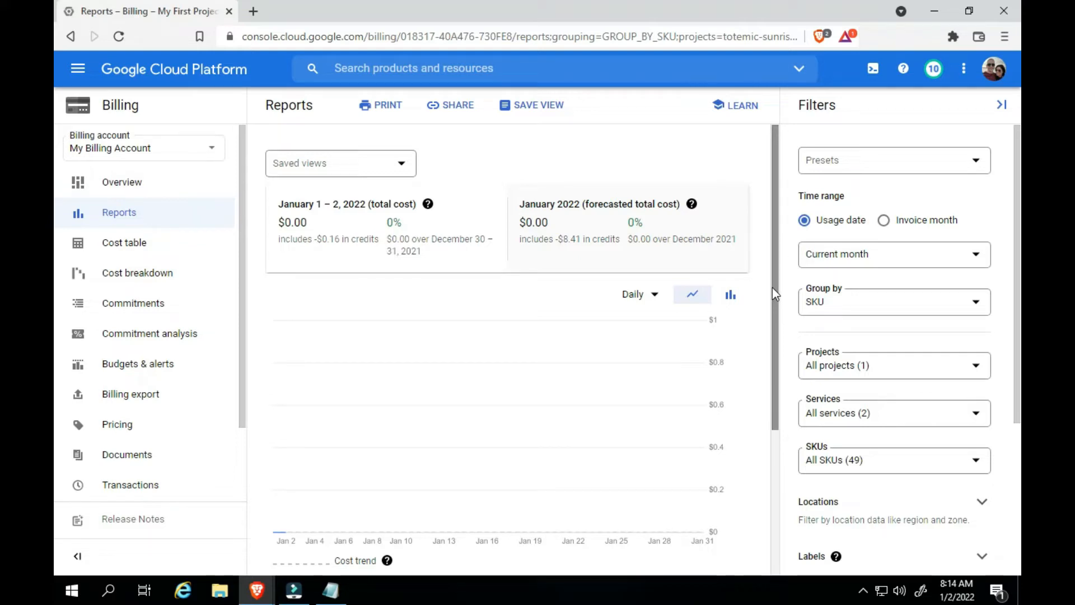
scroll(772, 287, down, 3)
click(131, 185)
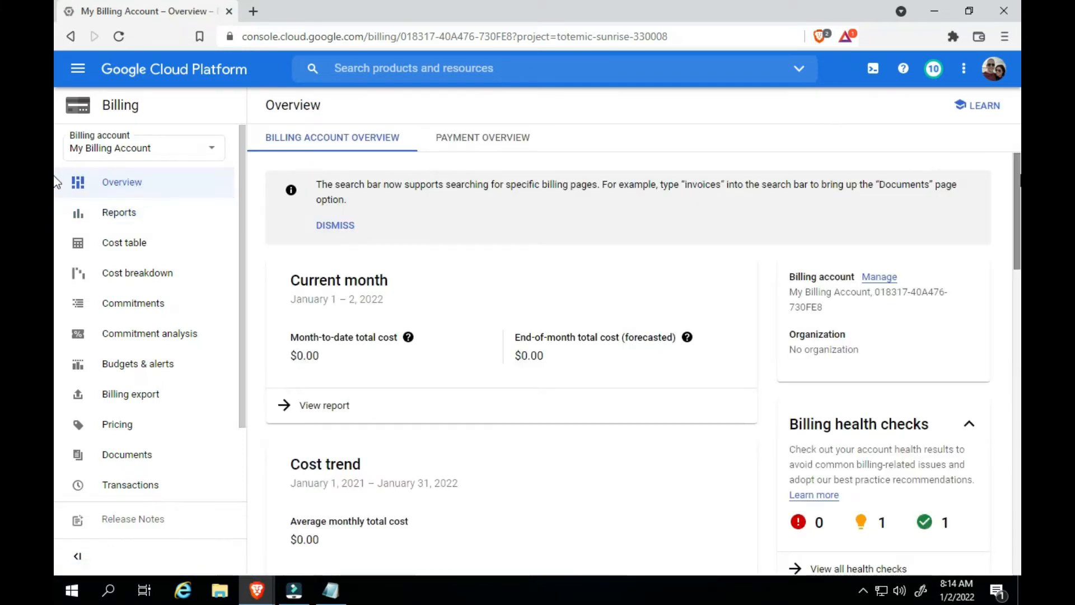
scroll(56, 241, down, 7)
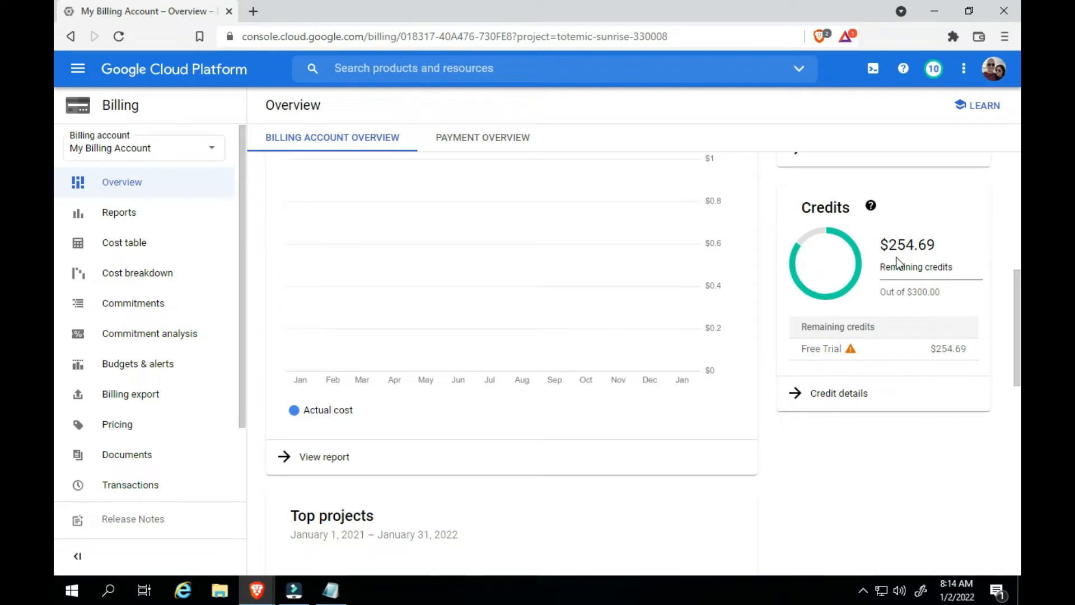
click(853, 387)
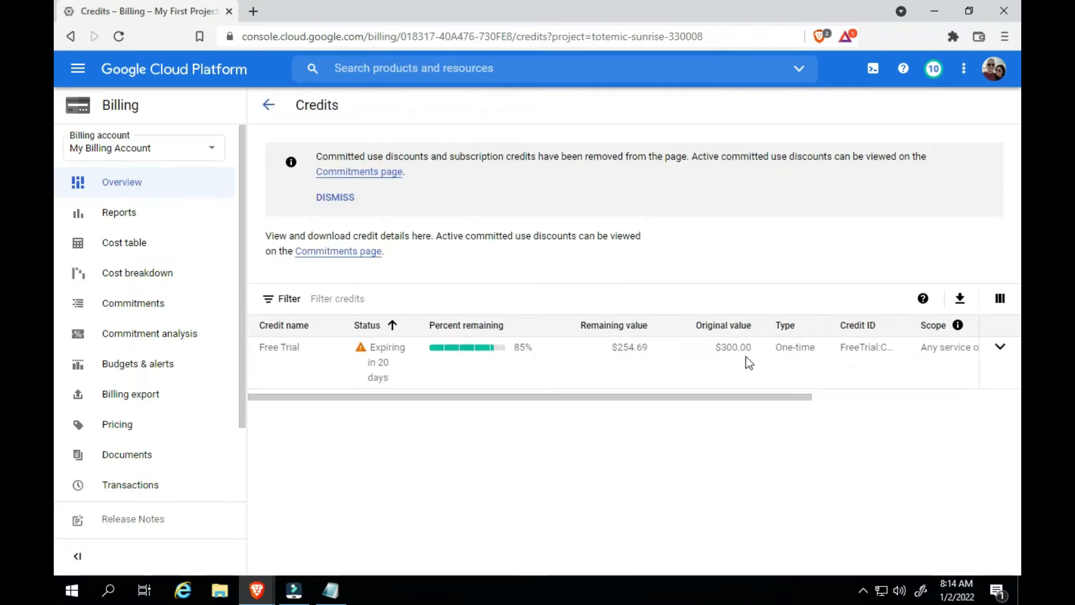
drag(711, 347, 745, 355)
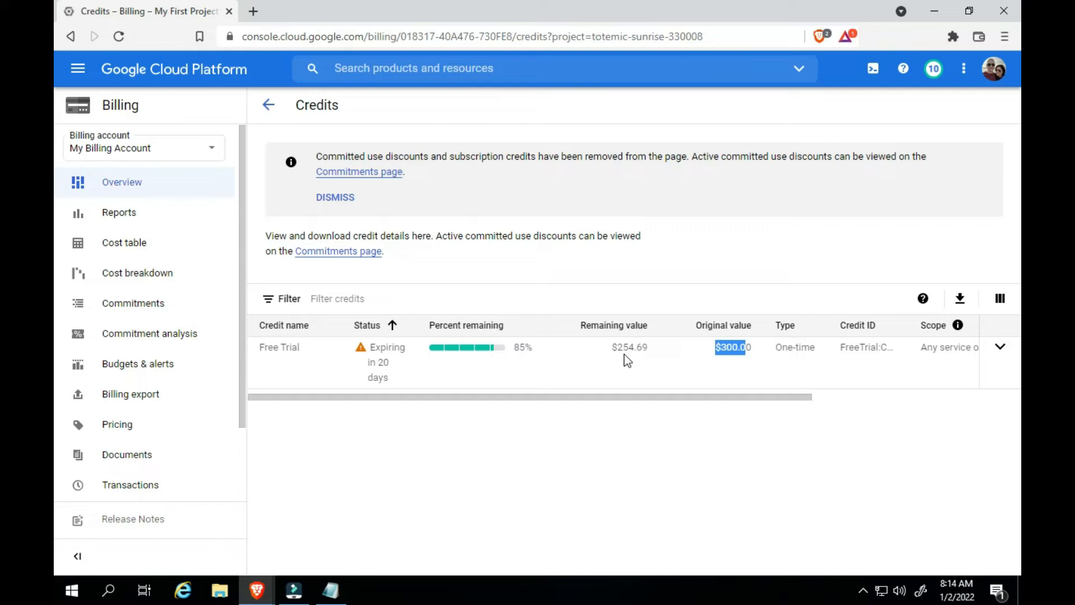
click(401, 416)
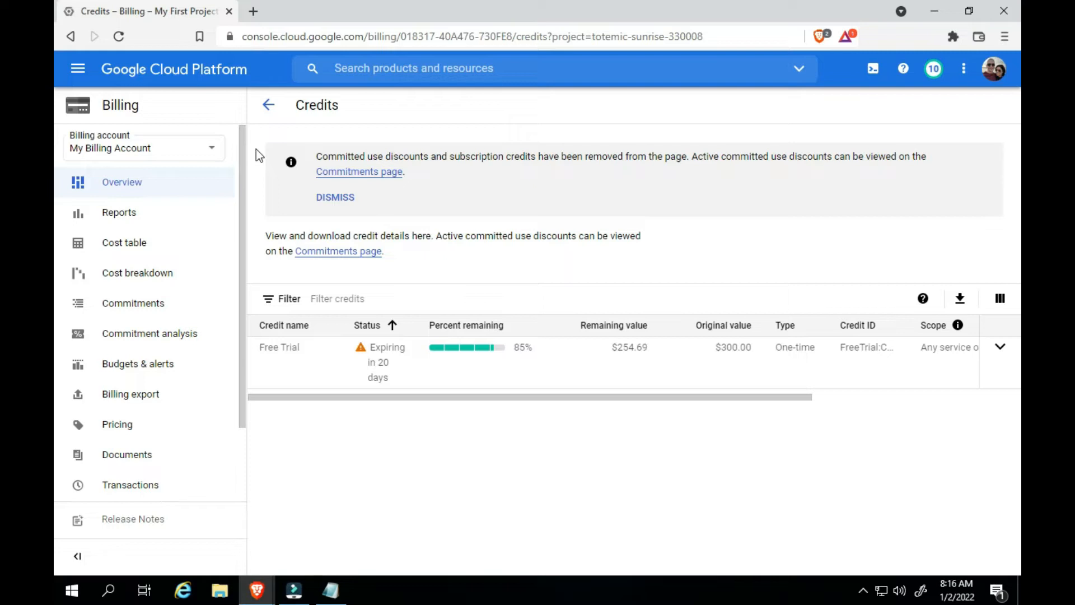
Return to the home dashboard of My First Project and check the project name in the project info
click(79, 70)
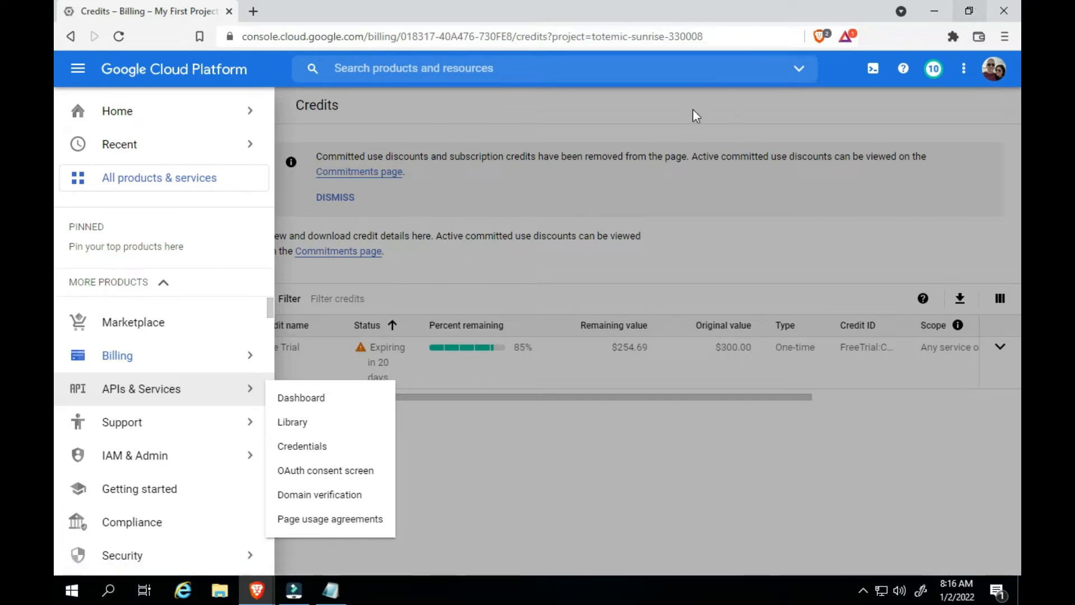
mouse_move(162, 119)
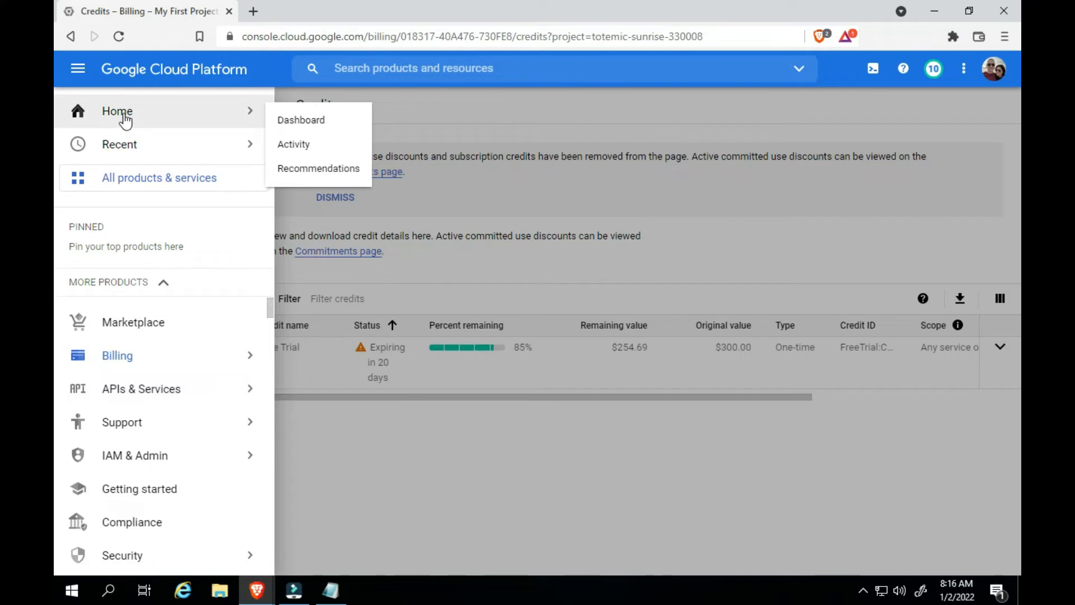
click(302, 119)
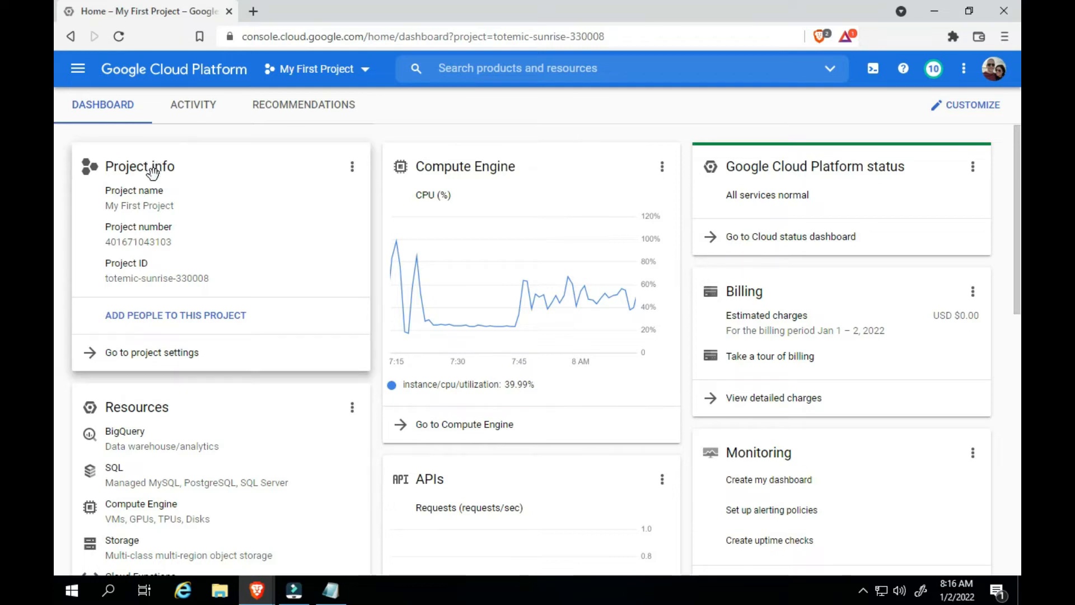
triple_click(109, 204)
click(168, 143)
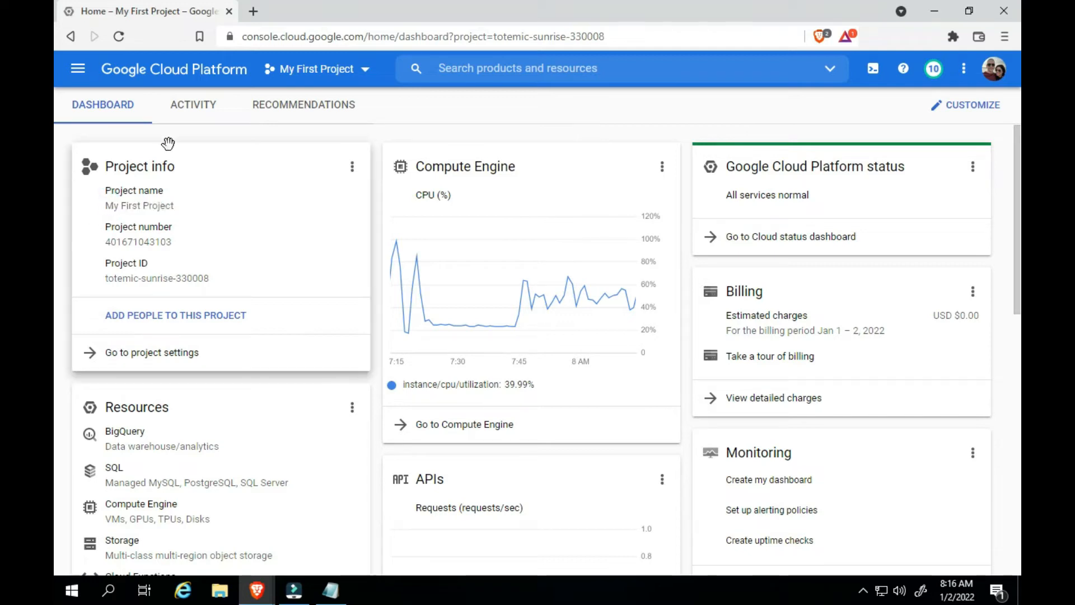
click(78, 68)
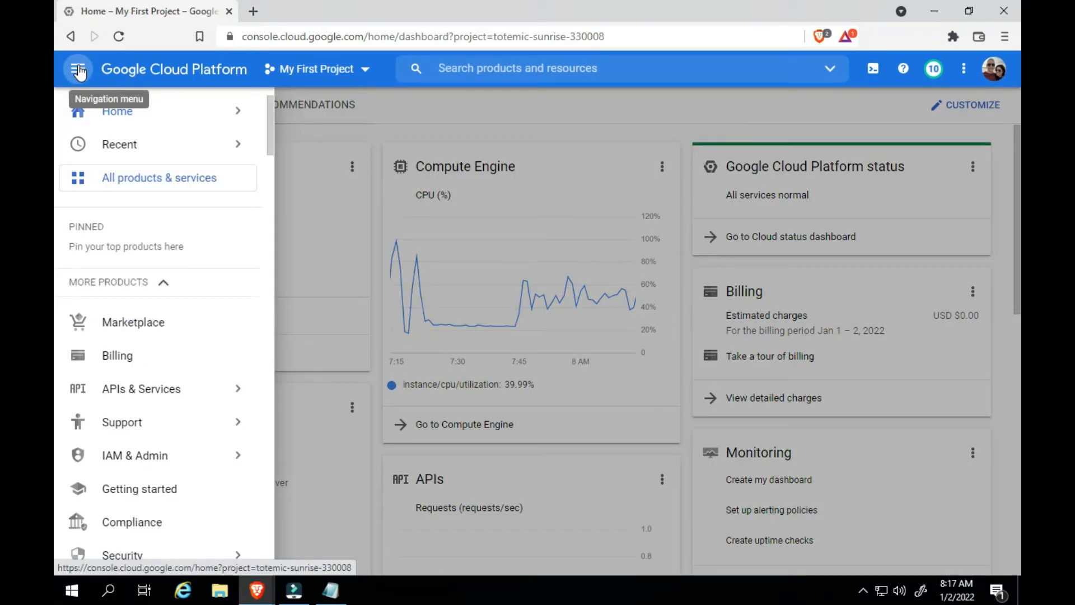
mouse_move(258, 120)
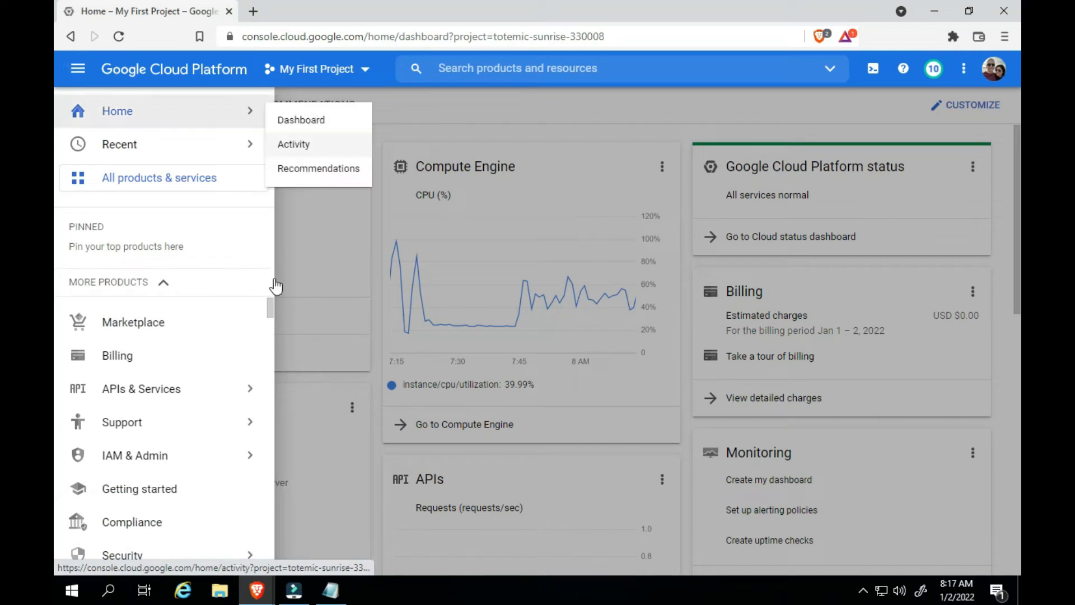
drag(273, 304, 273, 304)
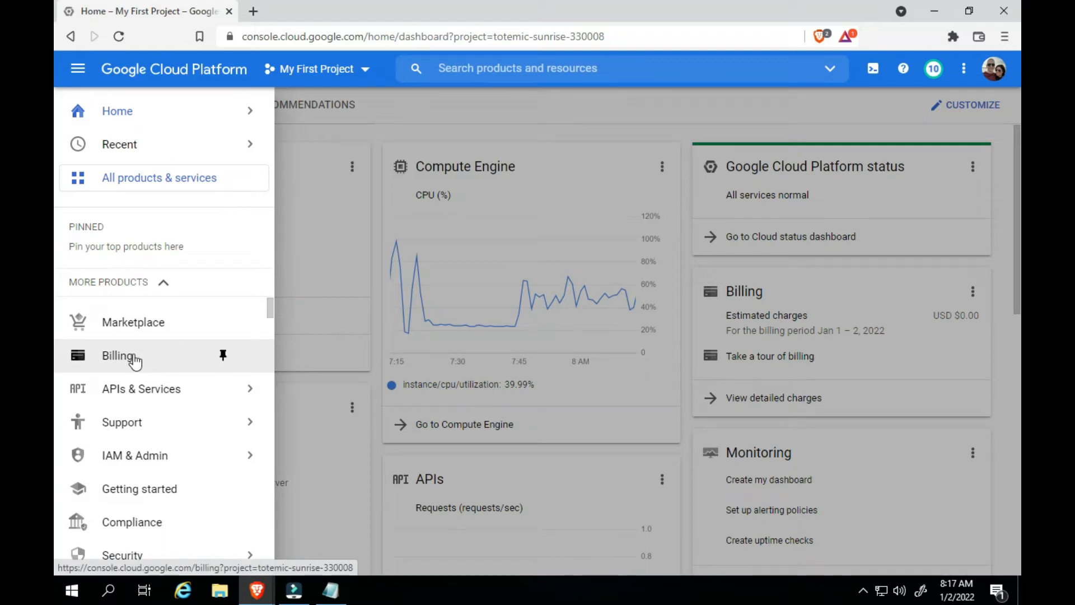
mouse_move(168, 118)
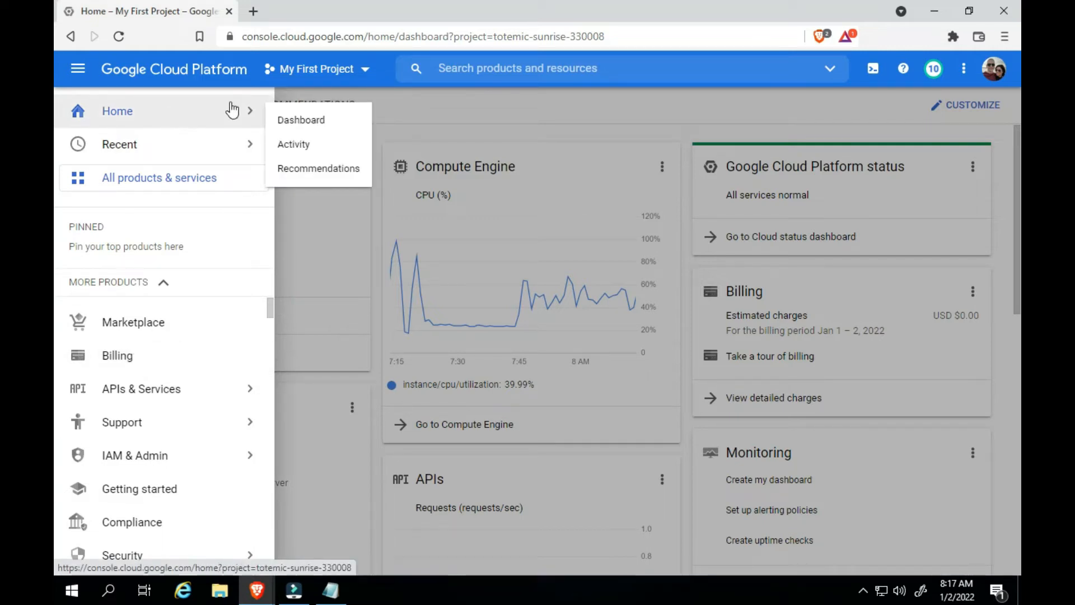
click(435, 136)
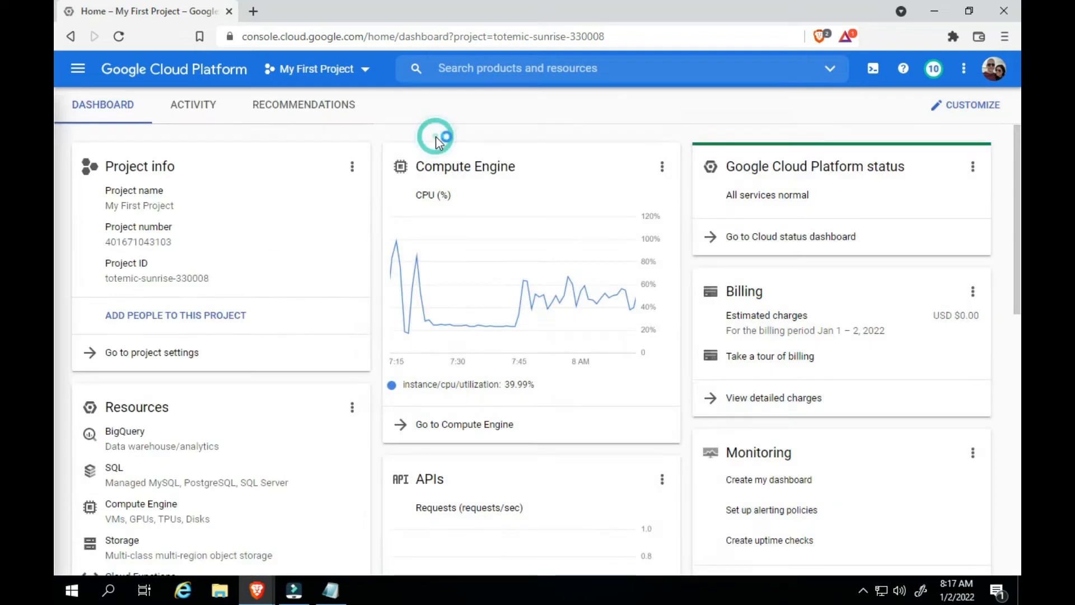
Go to the Compute Engine VM instances and start creating a new instance
click(438, 428)
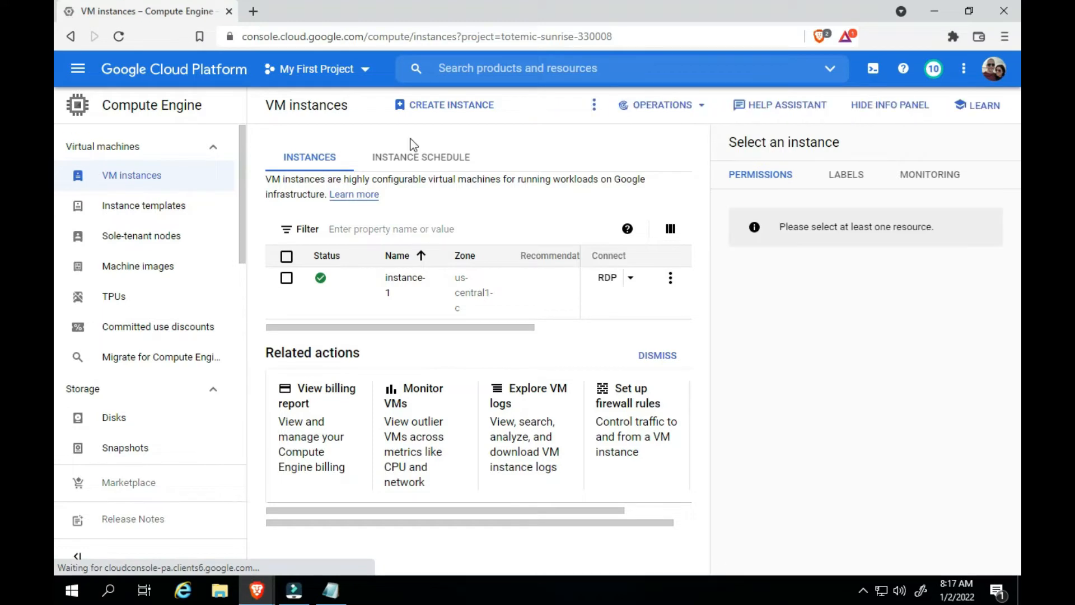
click(437, 106)
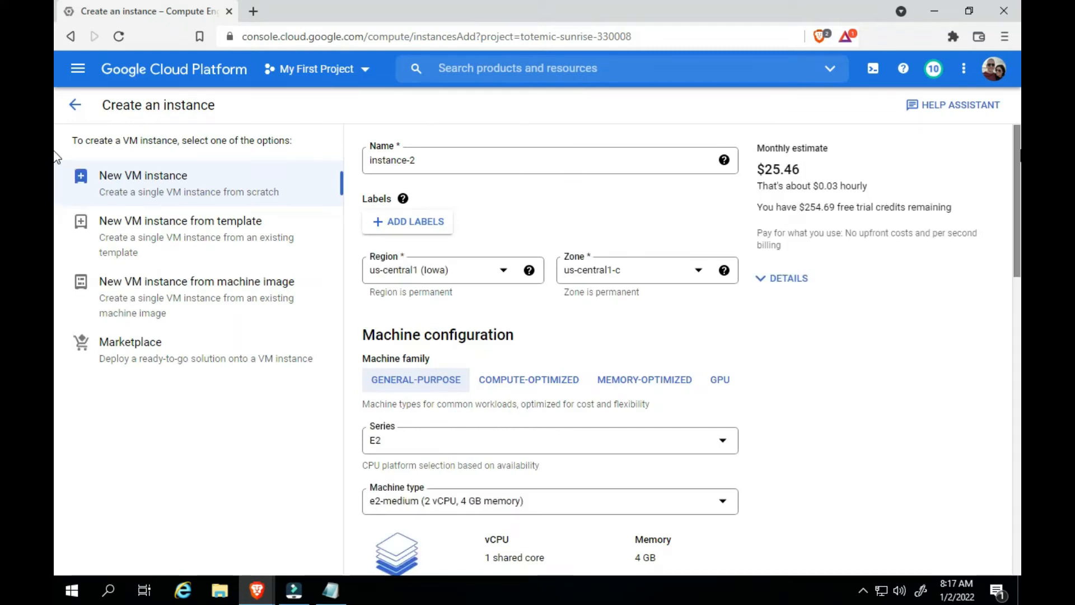
Review the available machine series for the new general-purpose VM and choose E2
scroll(53, 180, down, 2)
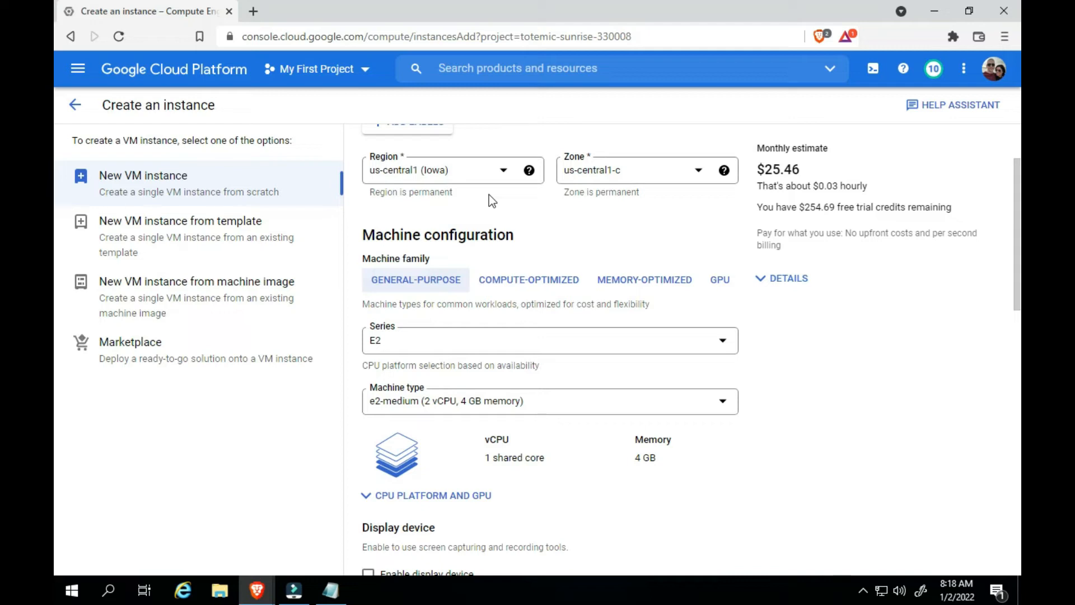
click(551, 224)
click(723, 345)
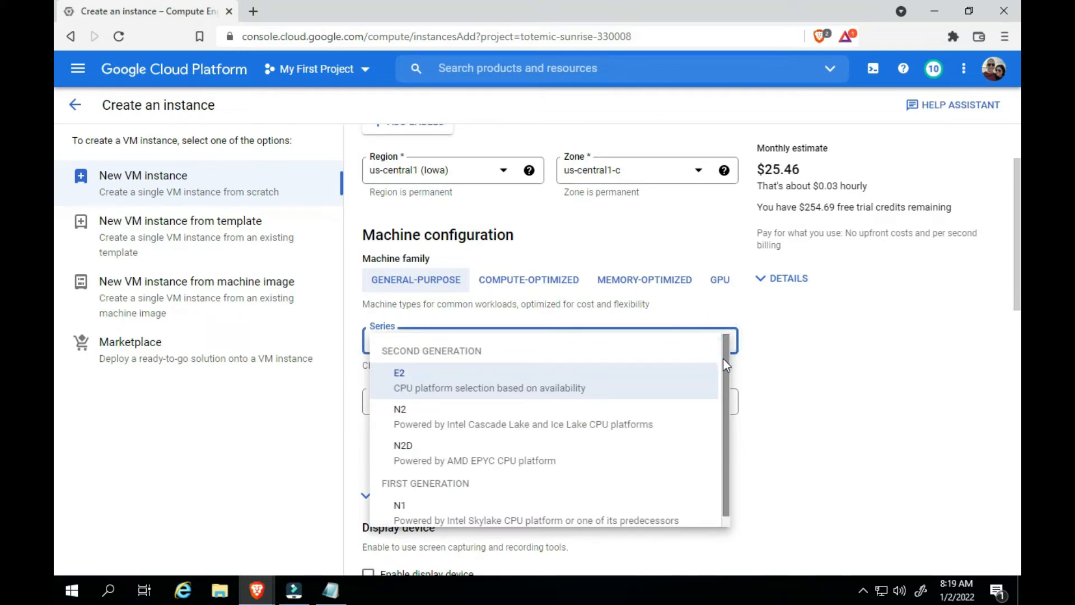
drag(727, 362, 727, 387)
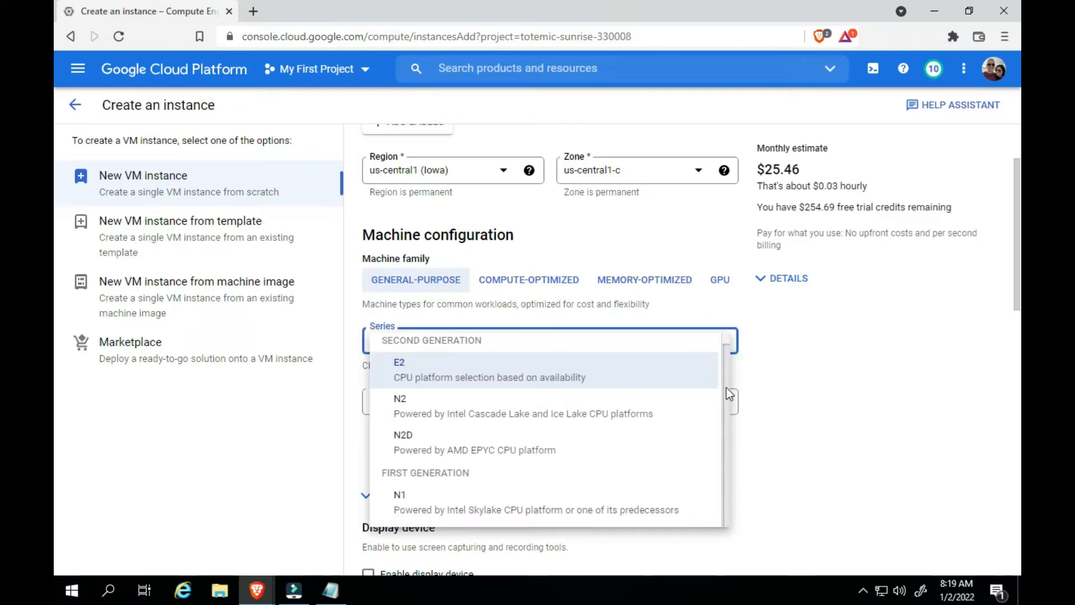
click(495, 385)
click(823, 369)
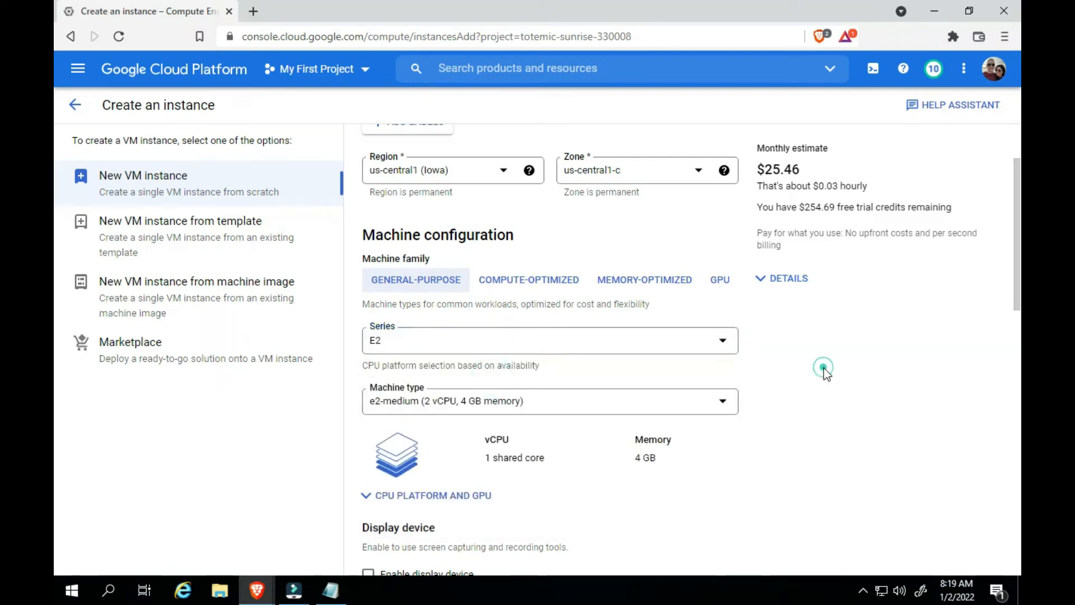
Examine the available E2 machine types and the expanded CPU platform and GPU options without changing them
scroll(56, 258, down, 3)
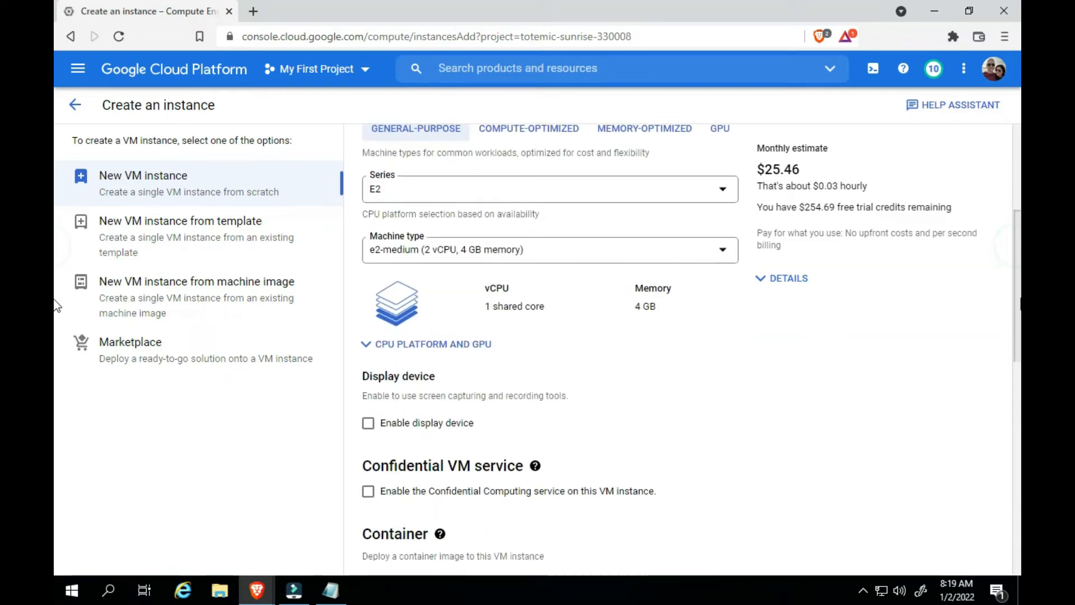
click(722, 251)
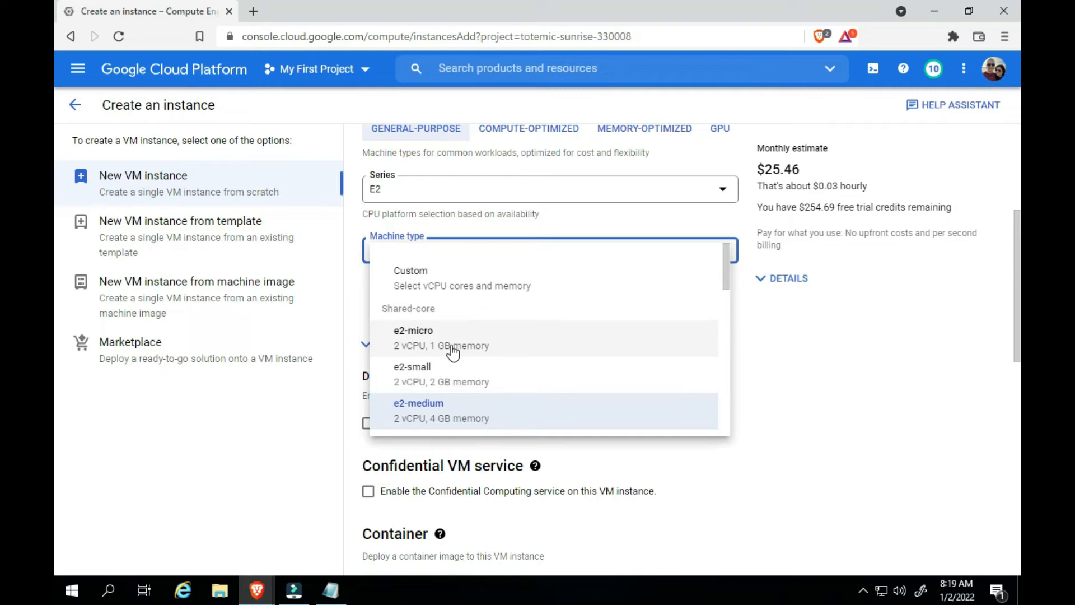
click(743, 373)
click(744, 372)
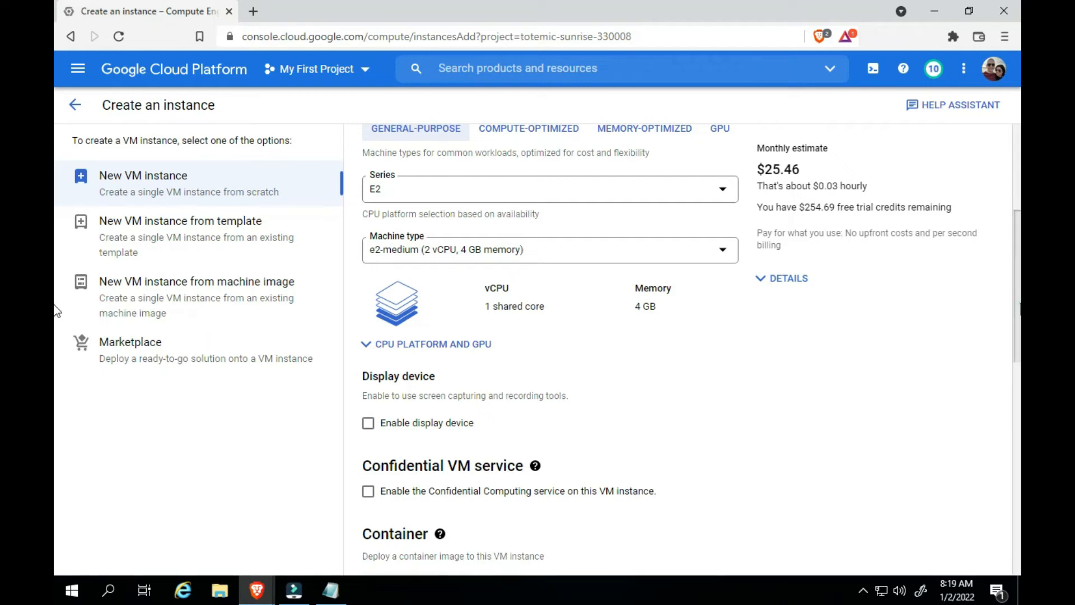
scroll(503, 314, down, 1)
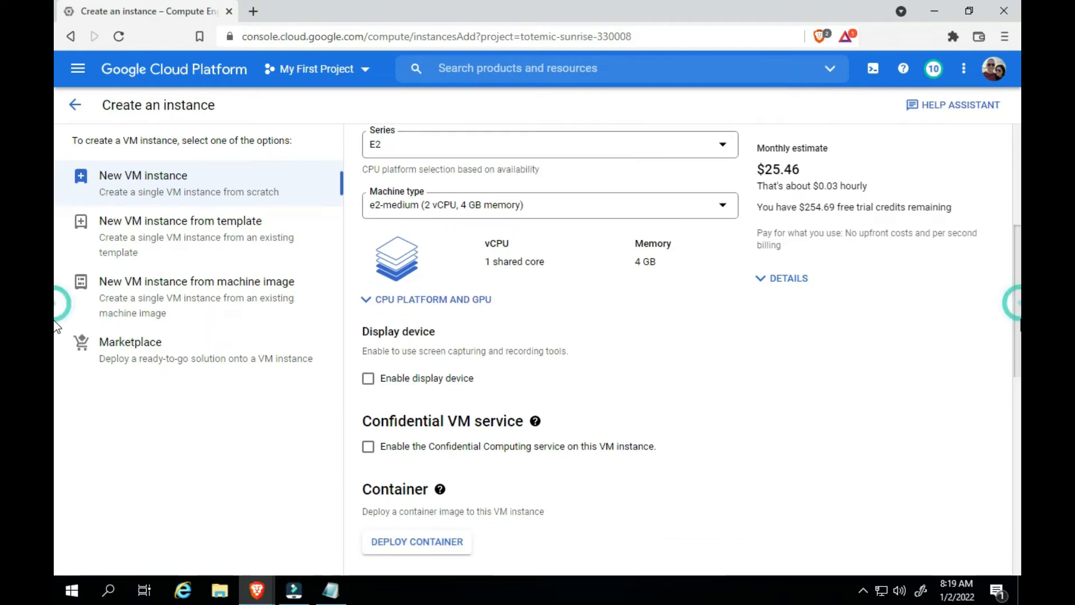
click(365, 301)
click(710, 367)
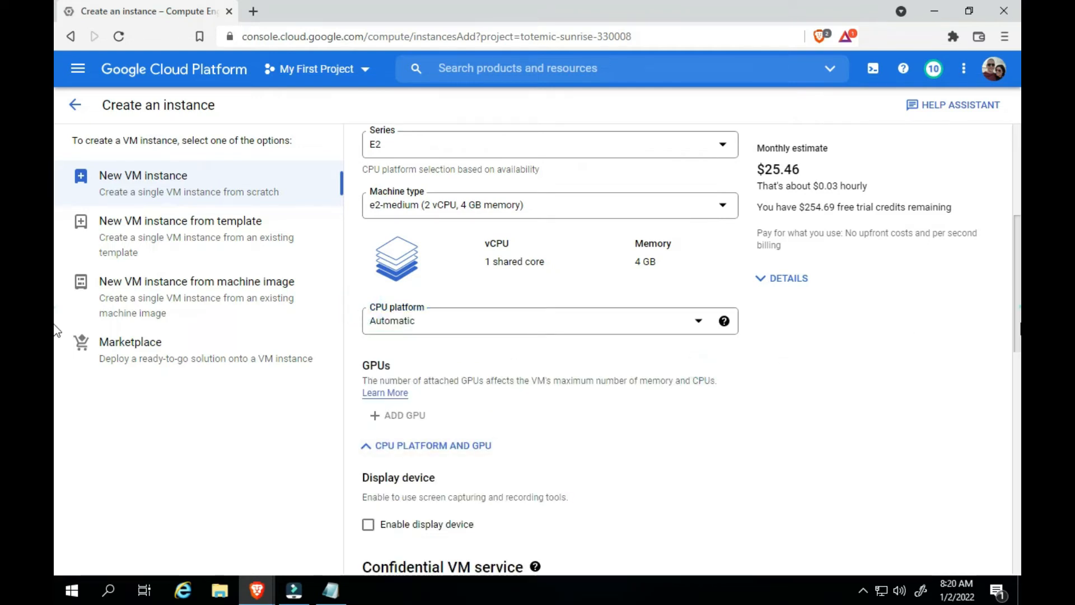
Open the instance's boot disk configuration and set the operating system to Windows Server
scroll(58, 330, down, 3)
scroll(56, 376, down, 2)
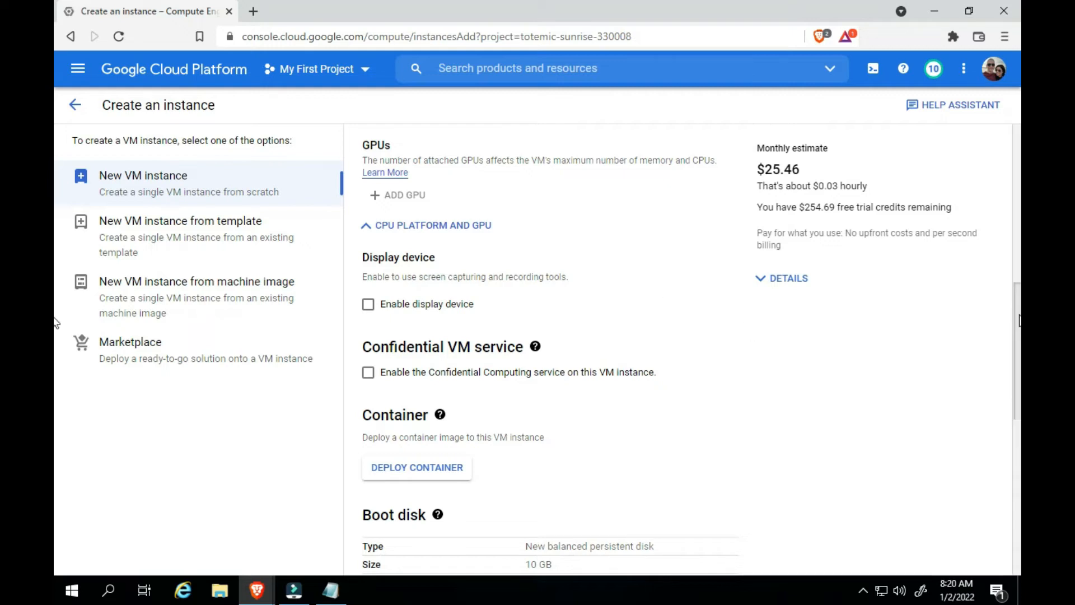
scroll(56, 358, down, 2)
scroll(56, 359, down, 2)
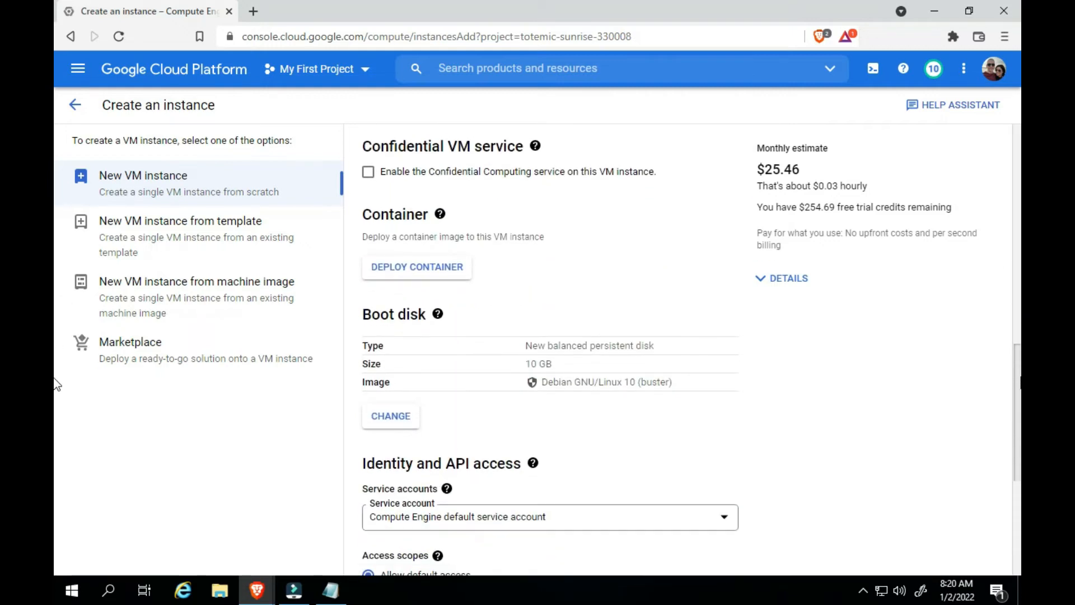
scroll(56, 392, down, 2)
drag(568, 267, 659, 269)
click(658, 269)
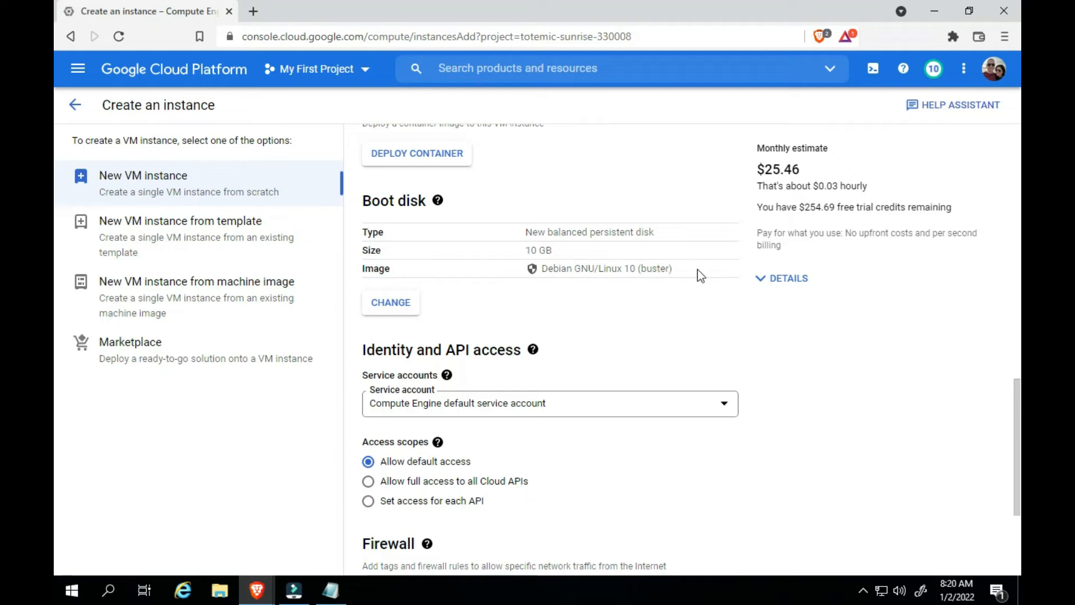
click(368, 307)
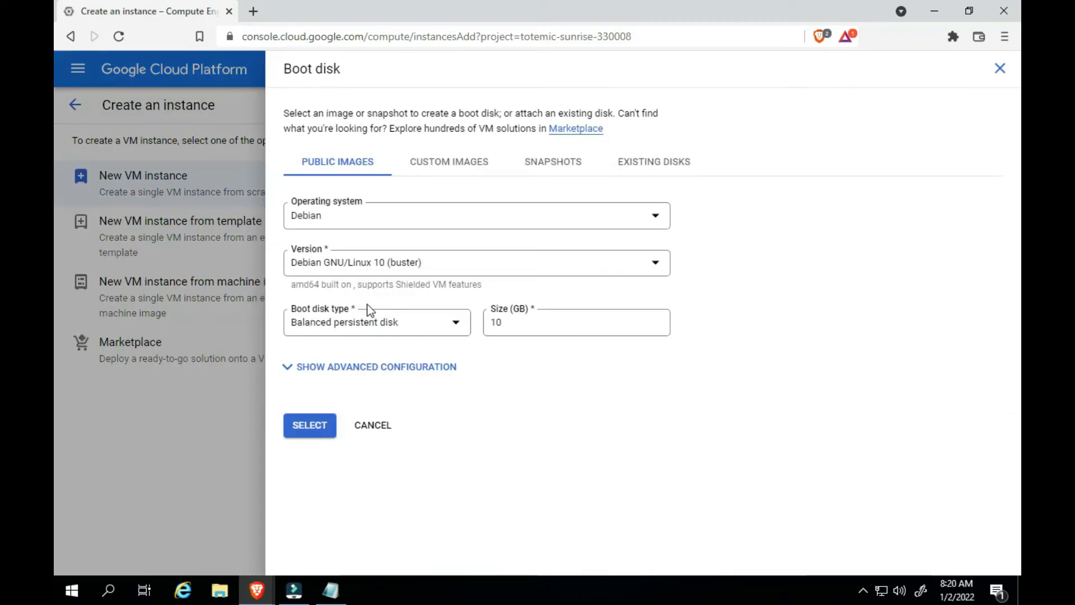
click(658, 216)
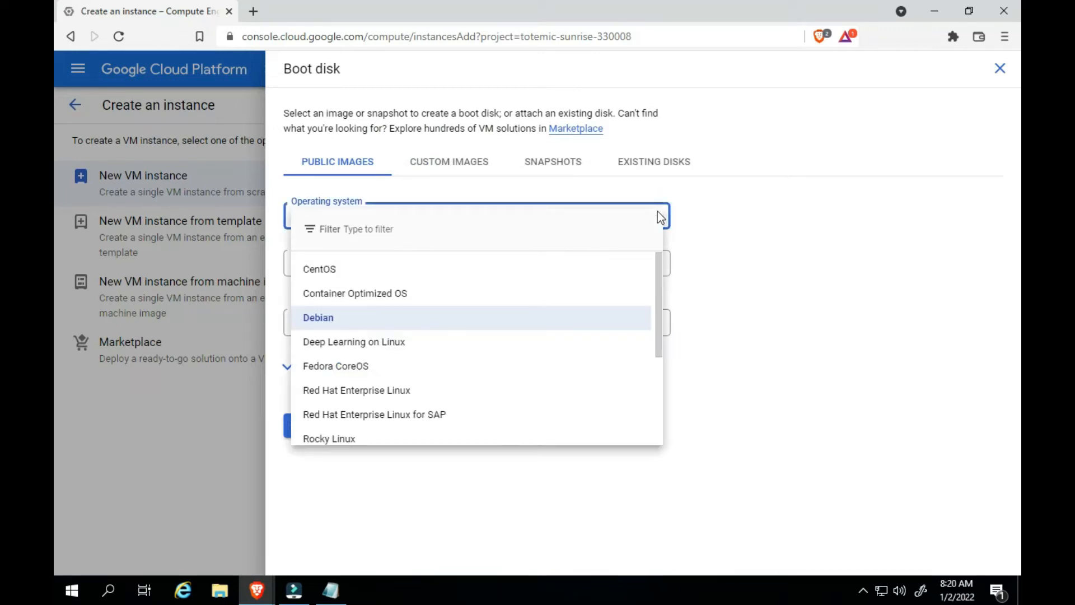
text(windo)
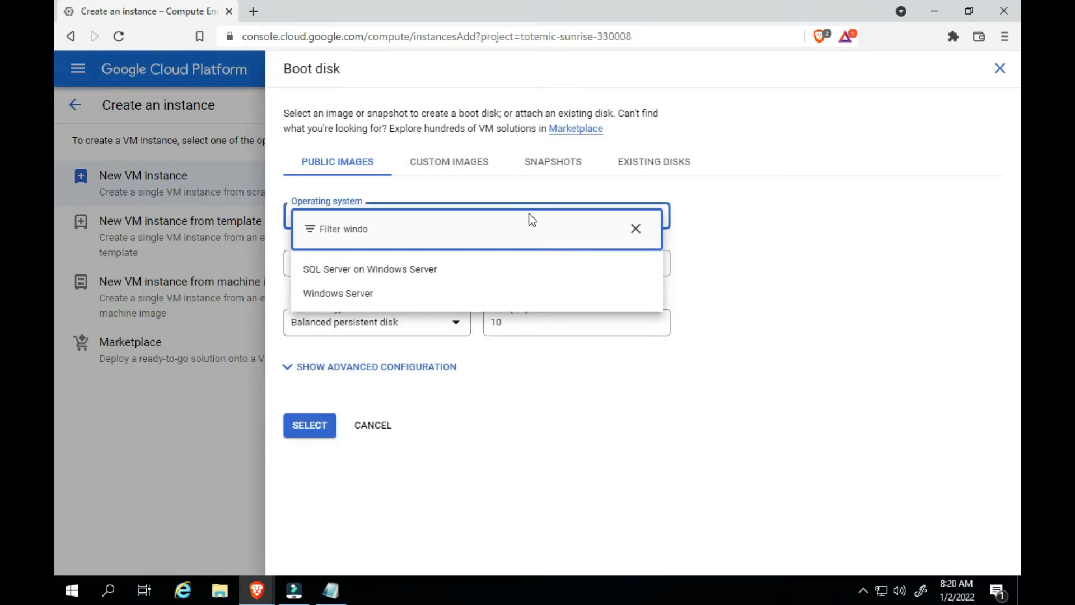
click(348, 295)
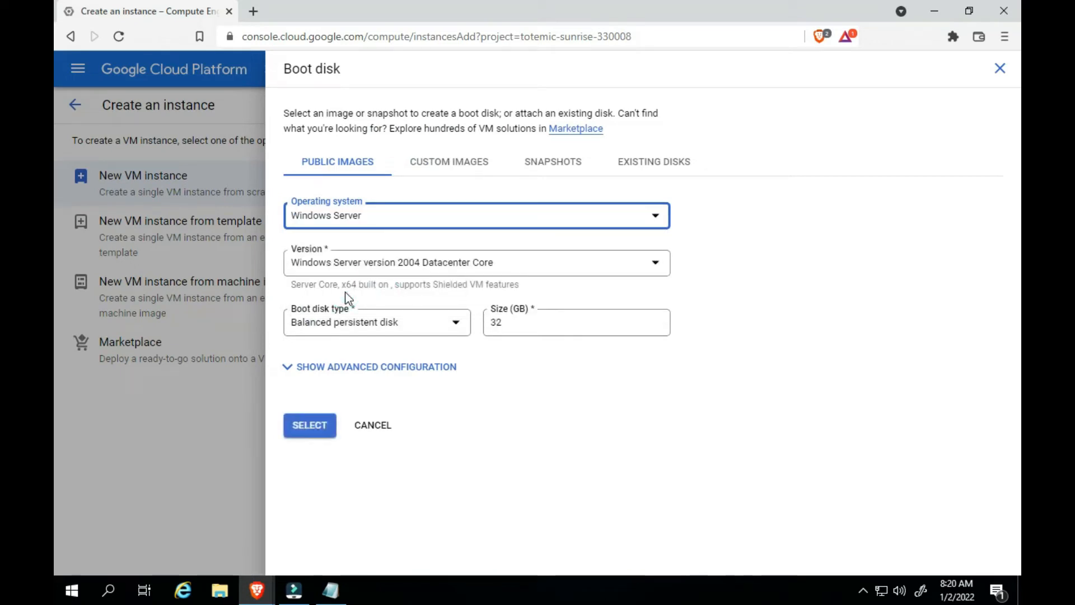
Set the boot disk's version to Windows Server 2019 Datacenter
click(480, 264)
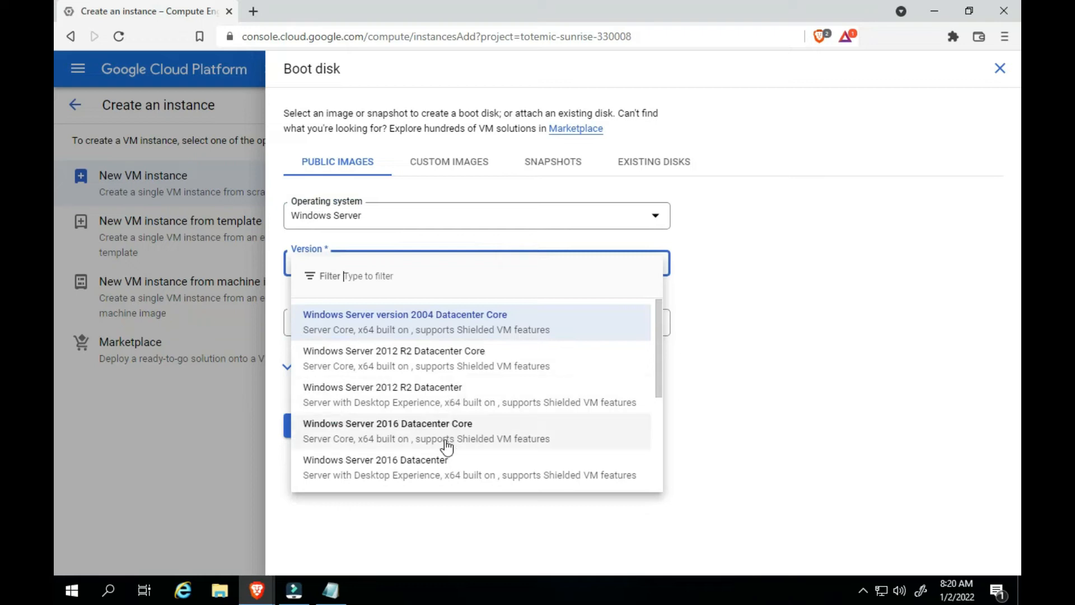
drag(657, 331, 658, 393)
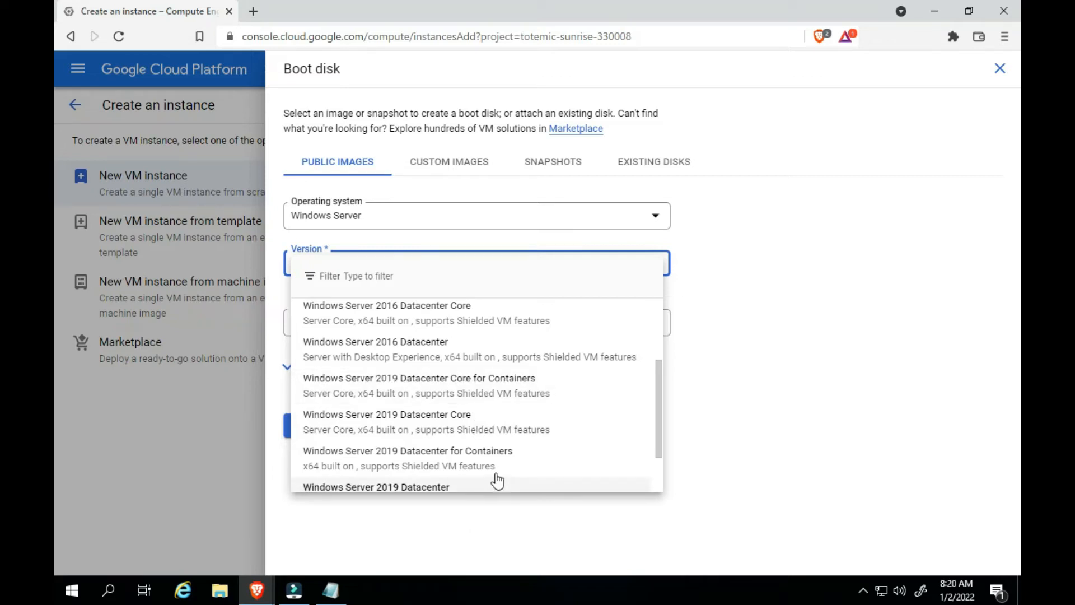
drag(659, 411, 660, 446)
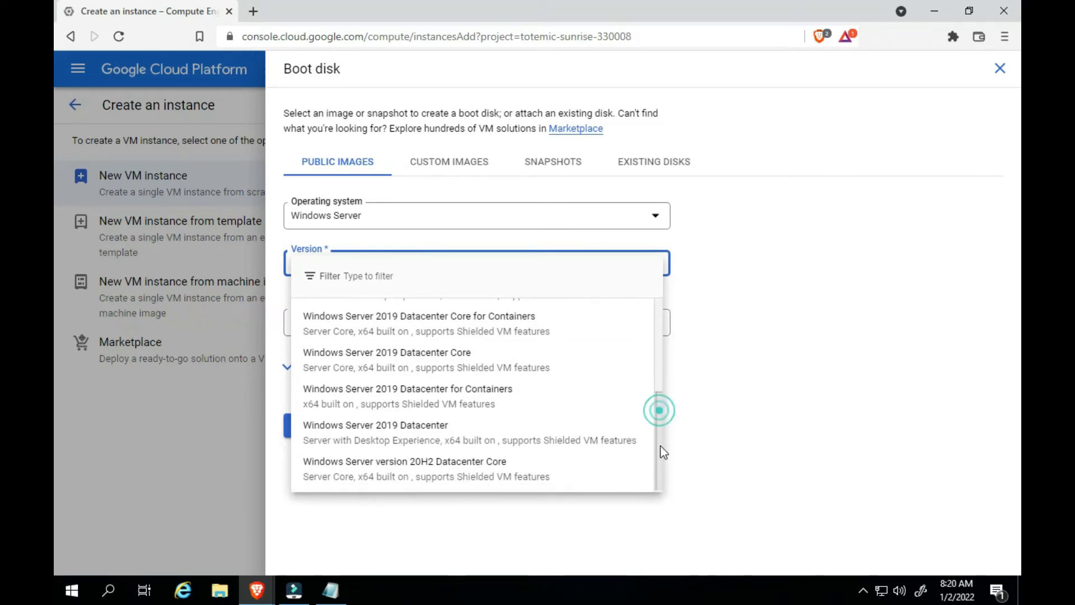
click(534, 435)
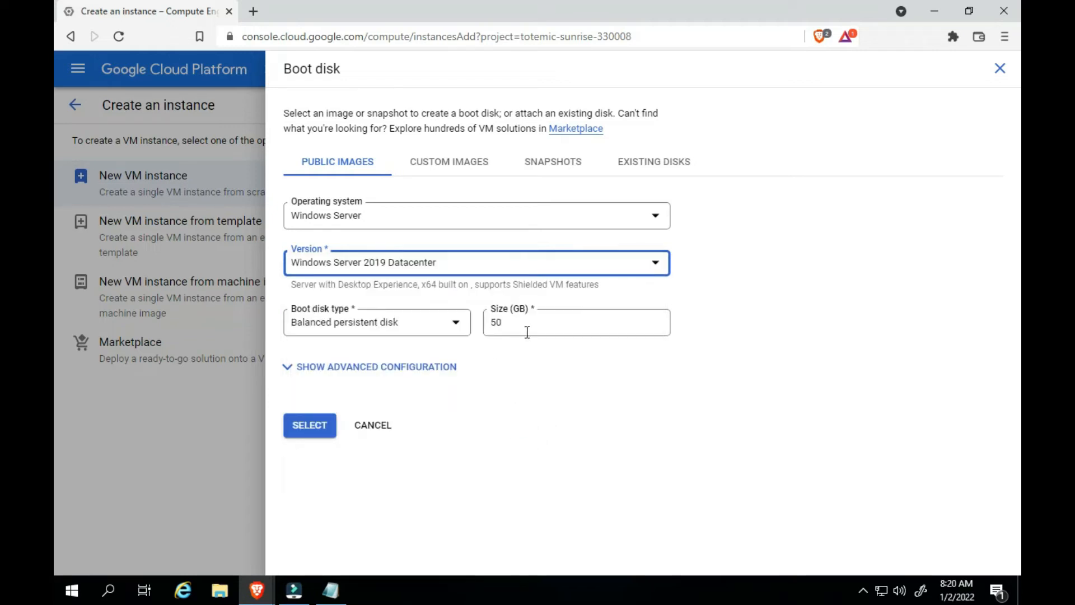
click(523, 374)
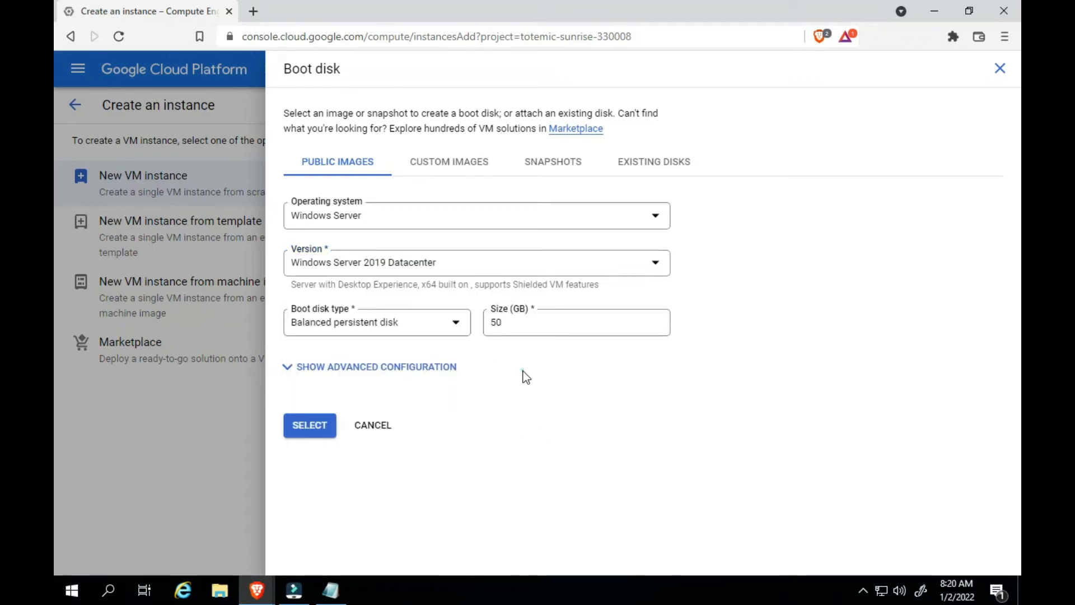
Set the boot disk type to SSD persistent disk
click(453, 330)
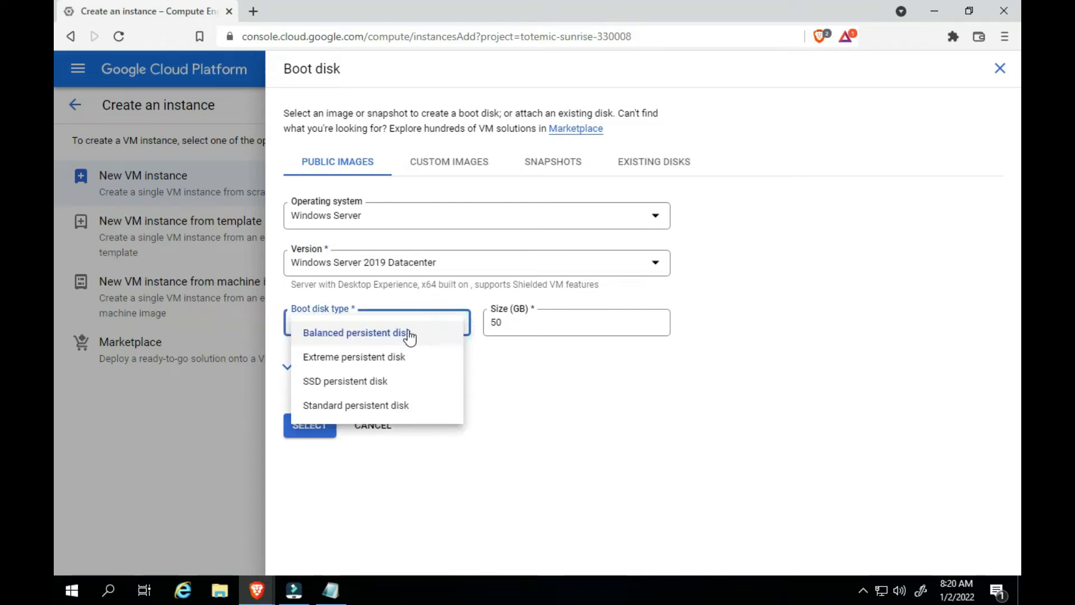
click(367, 383)
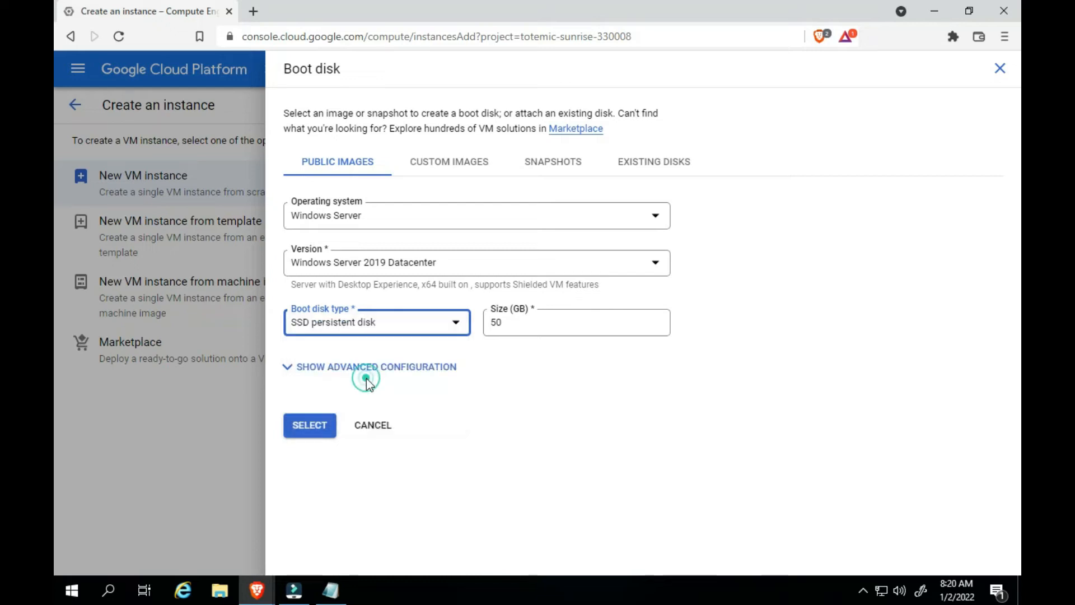
click(493, 382)
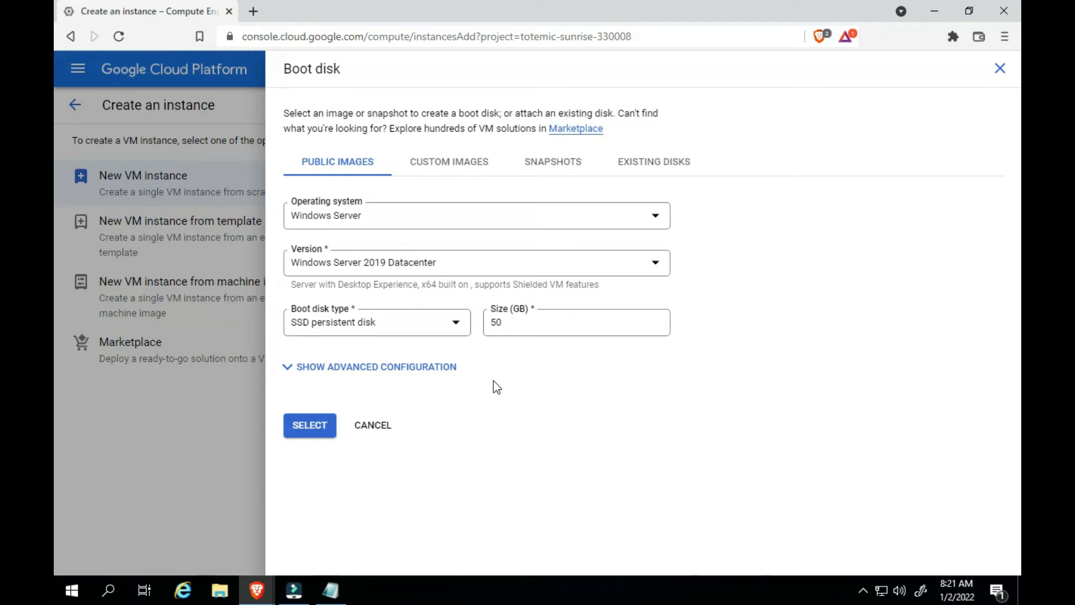
click(450, 325)
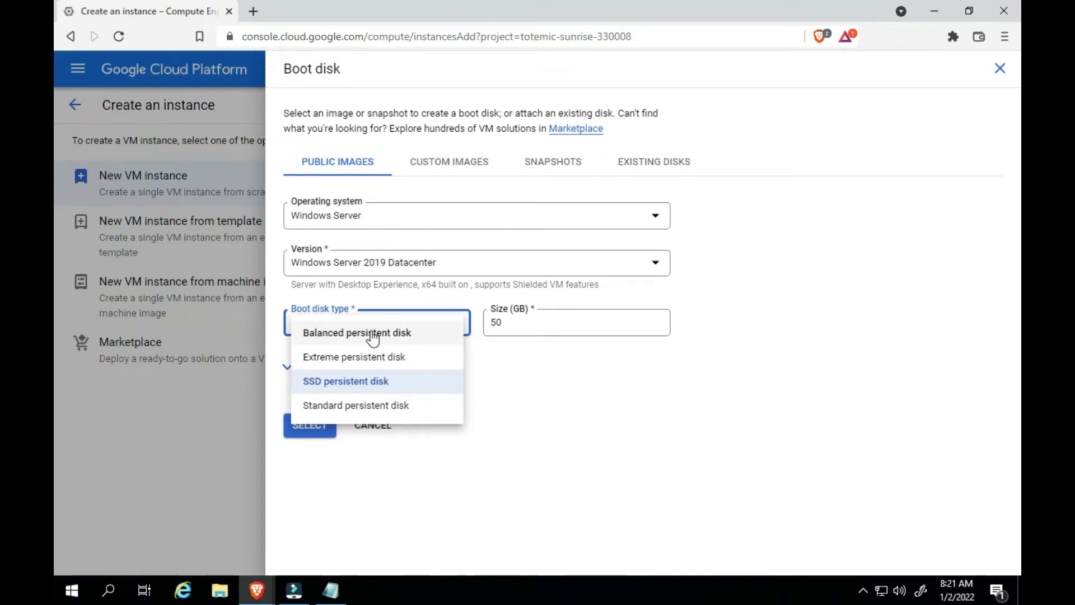
click(366, 385)
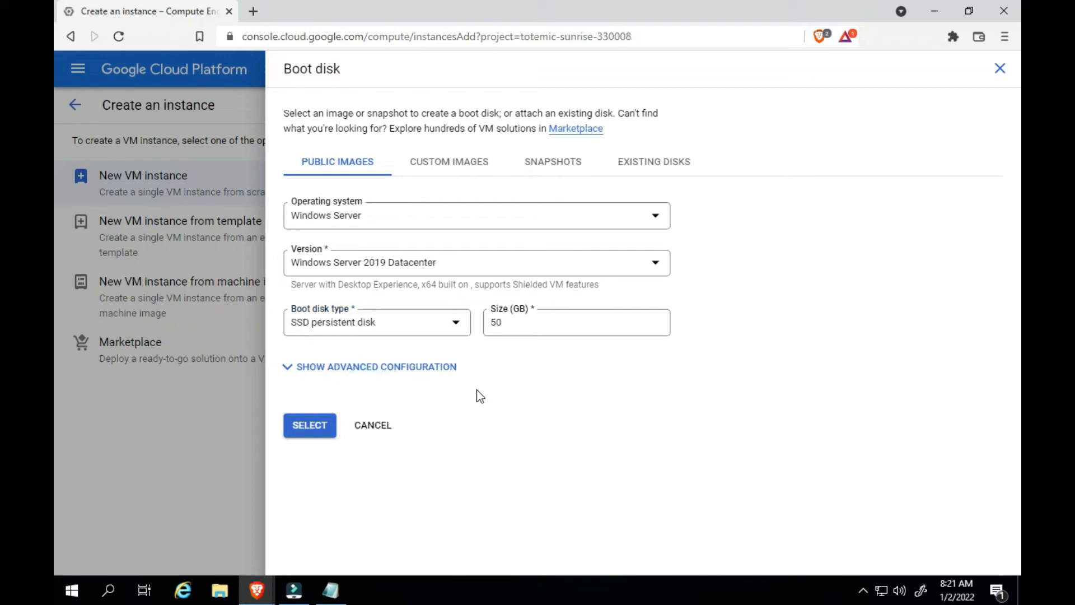
Check the boot disk's advanced configuration and apply the disk settings to the instance
click(291, 370)
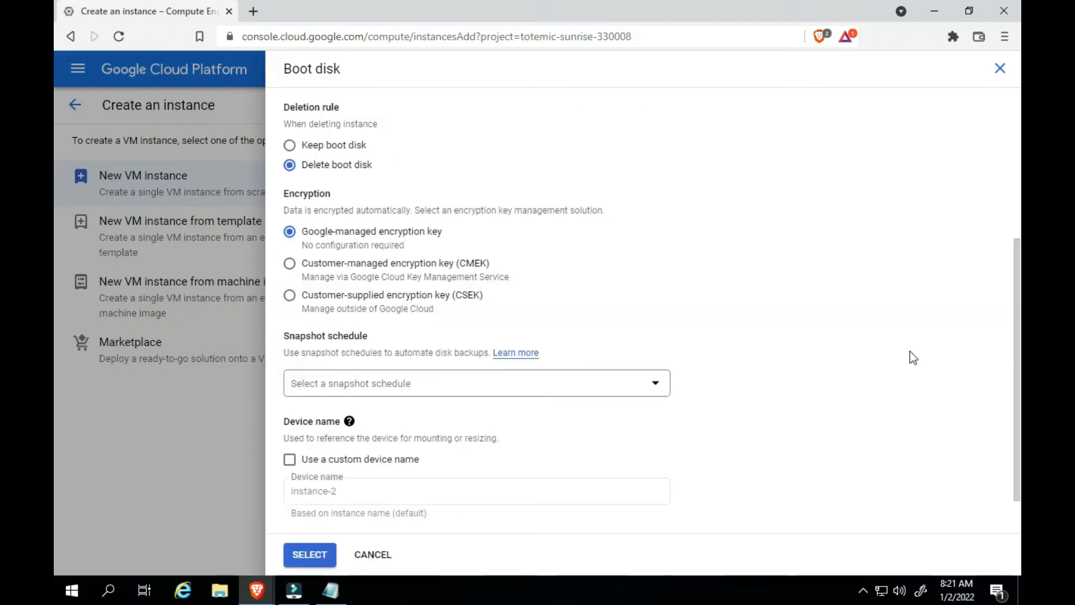
scroll(1014, 331, down, 1)
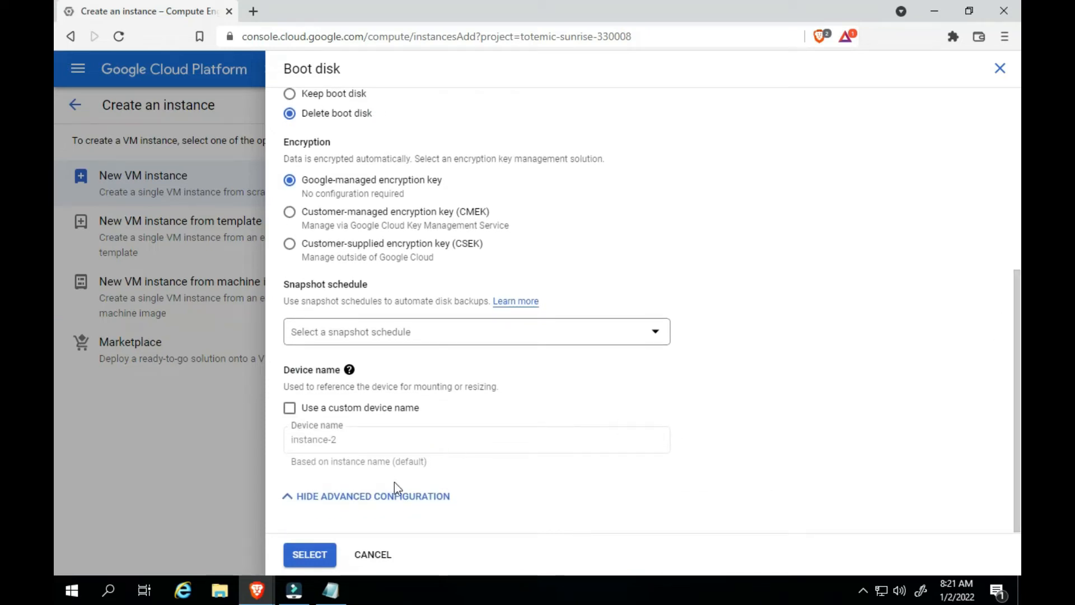
click(298, 554)
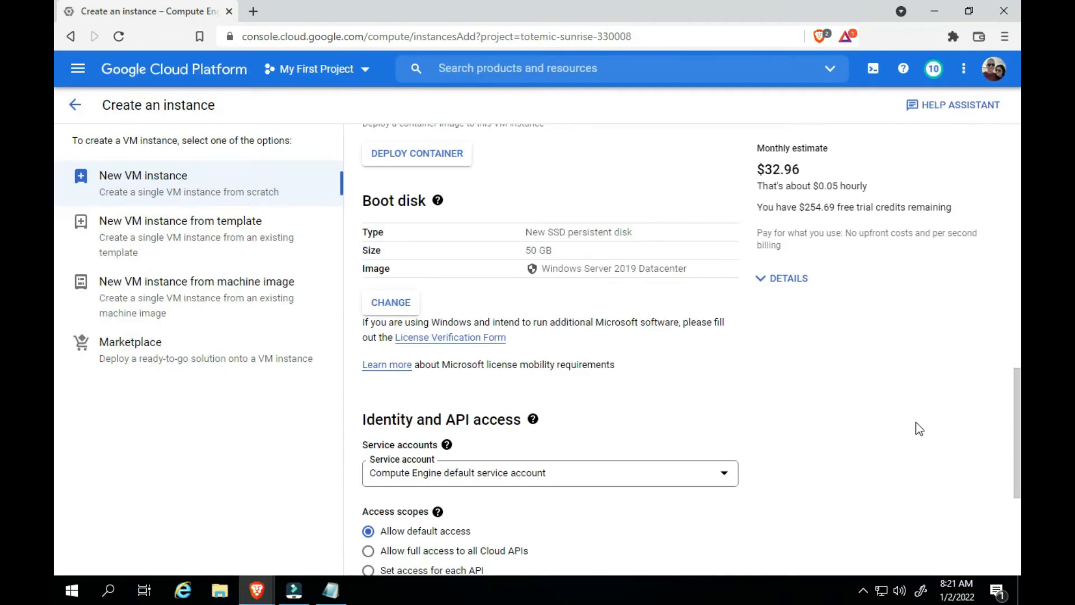
Reopen the boot disk configuration, recheck its advanced settings and confirm them without changes
scroll(57, 387, up, 1)
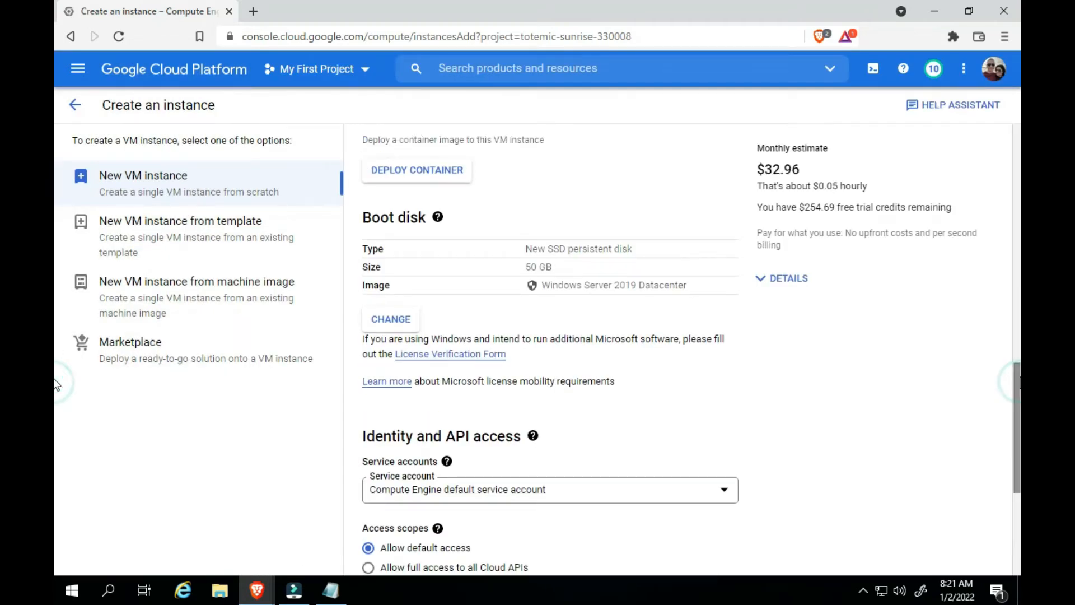
click(390, 319)
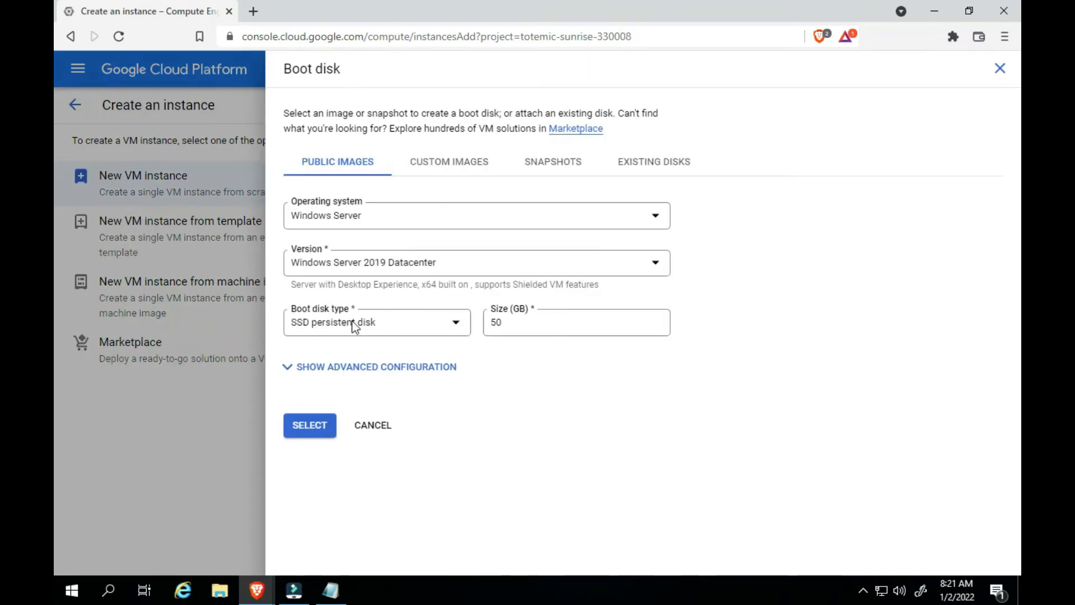
click(315, 373)
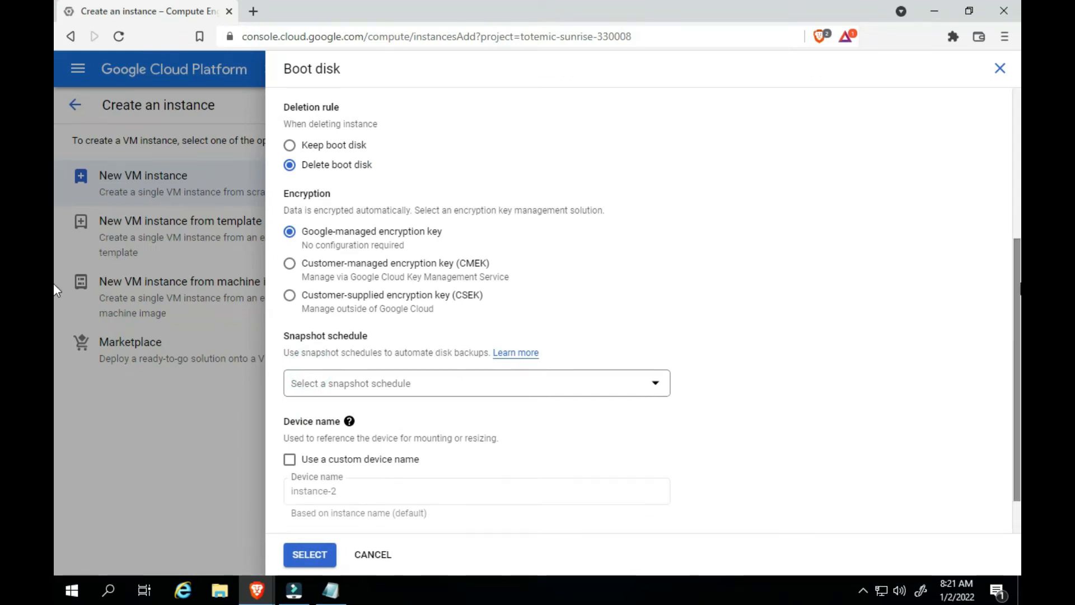
drag(1018, 288, 1017, 353)
click(310, 553)
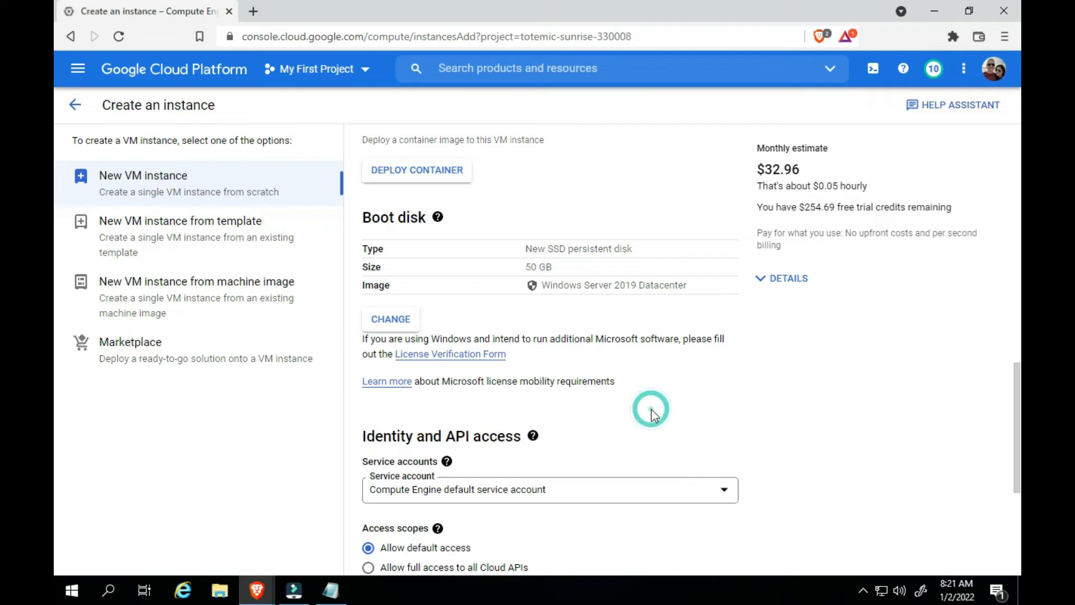
Allow both HTTP and HTTPS traffic in the instance's firewall settings
scroll(56, 359, down, 2)
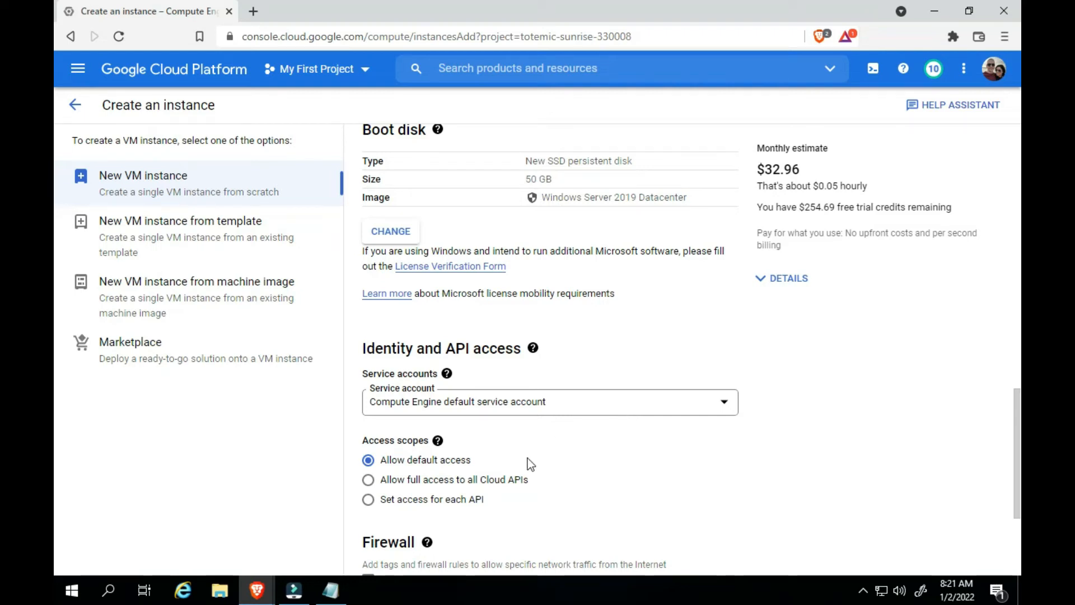
scroll(55, 448, down, 3)
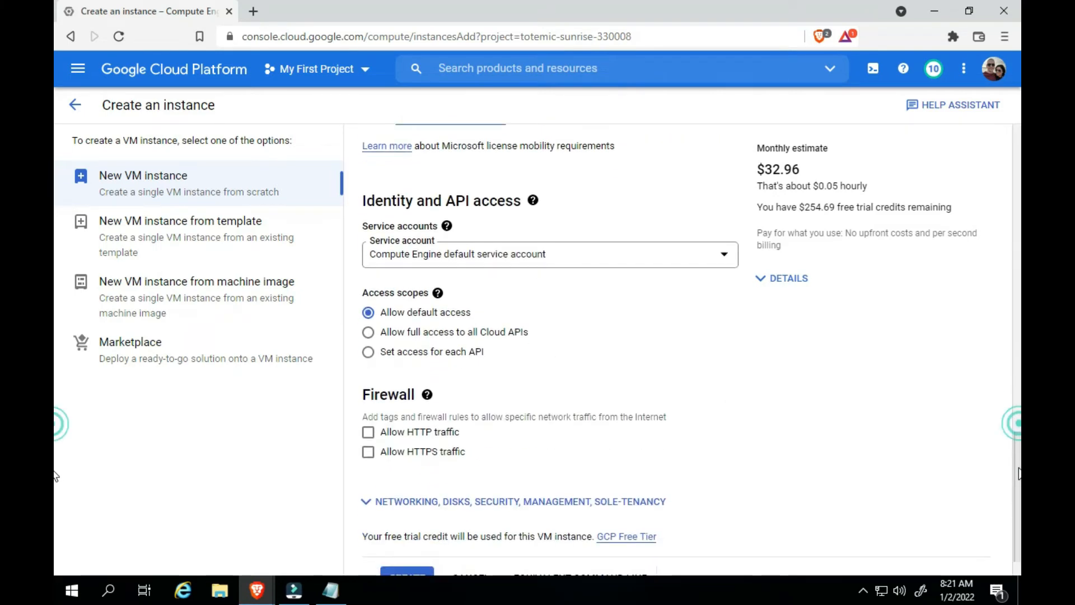
scroll(55, 476, down, 1)
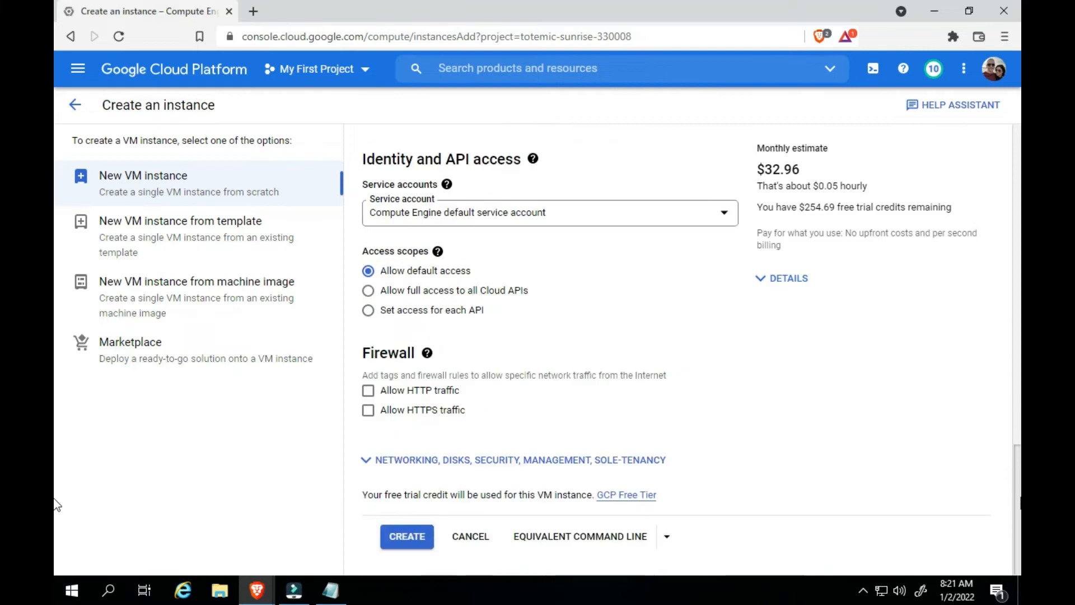
click(374, 391)
click(369, 412)
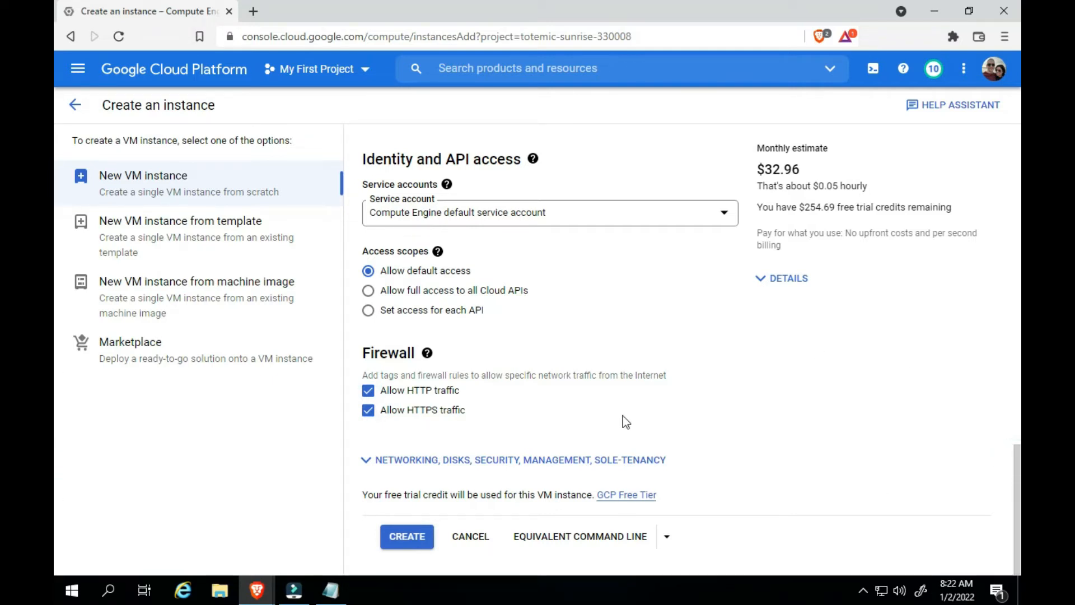
Review the networking and other advanced option sections and the monthly estimate, and create the VM instance
click(365, 460)
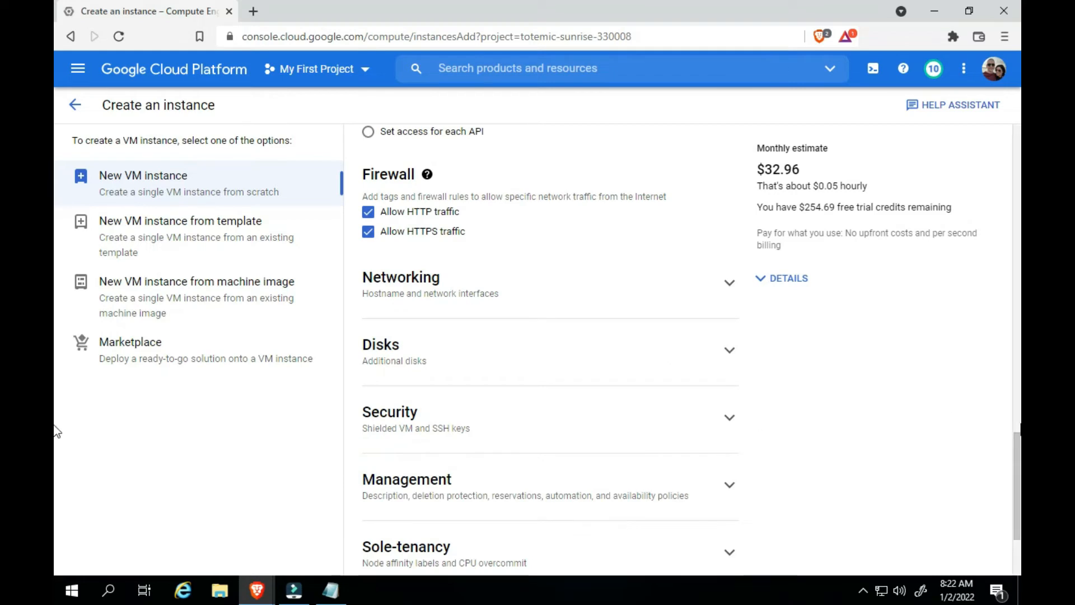
click(729, 282)
click(730, 284)
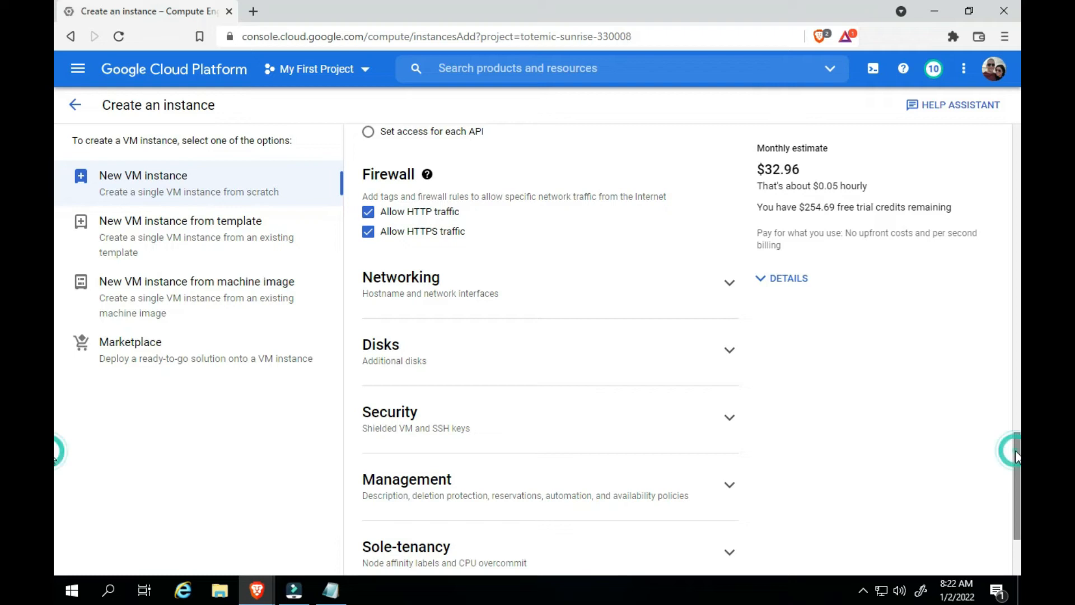
drag(1018, 458, 1019, 487)
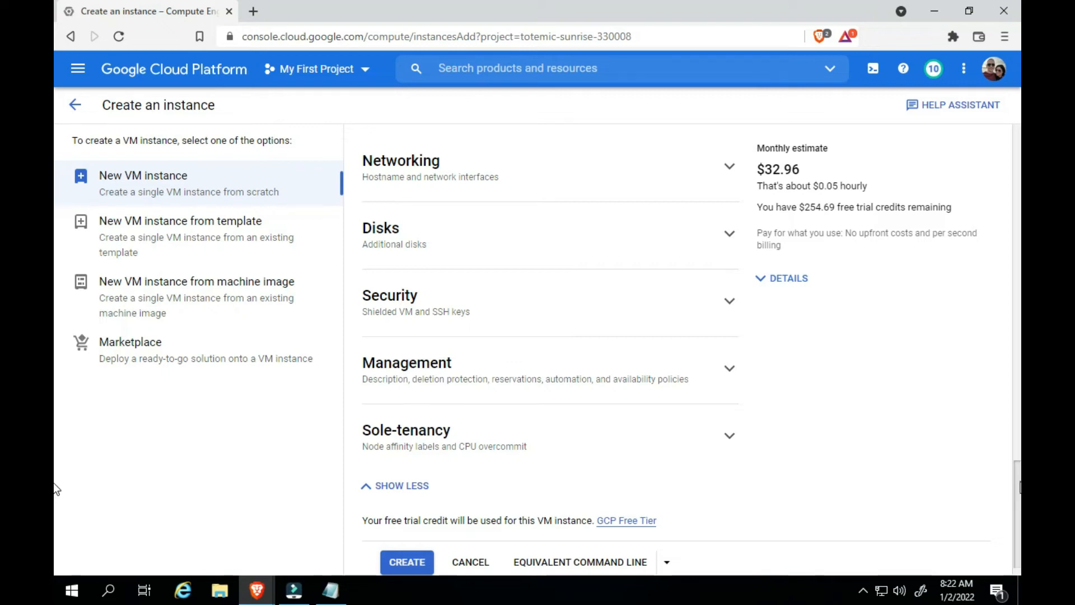
scroll(58, 491, down, 1)
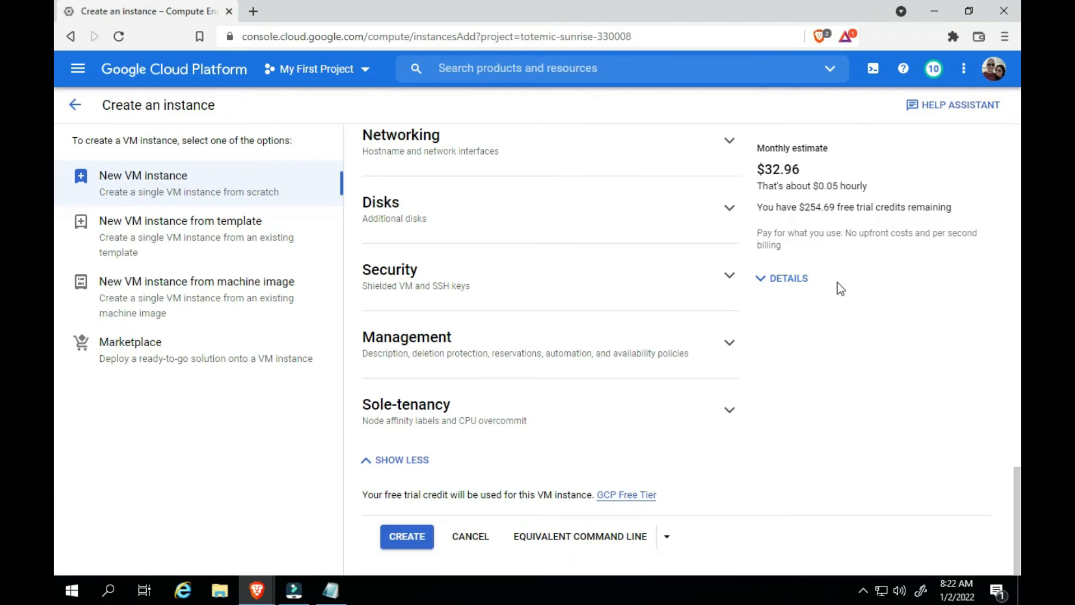
drag(758, 169, 816, 171)
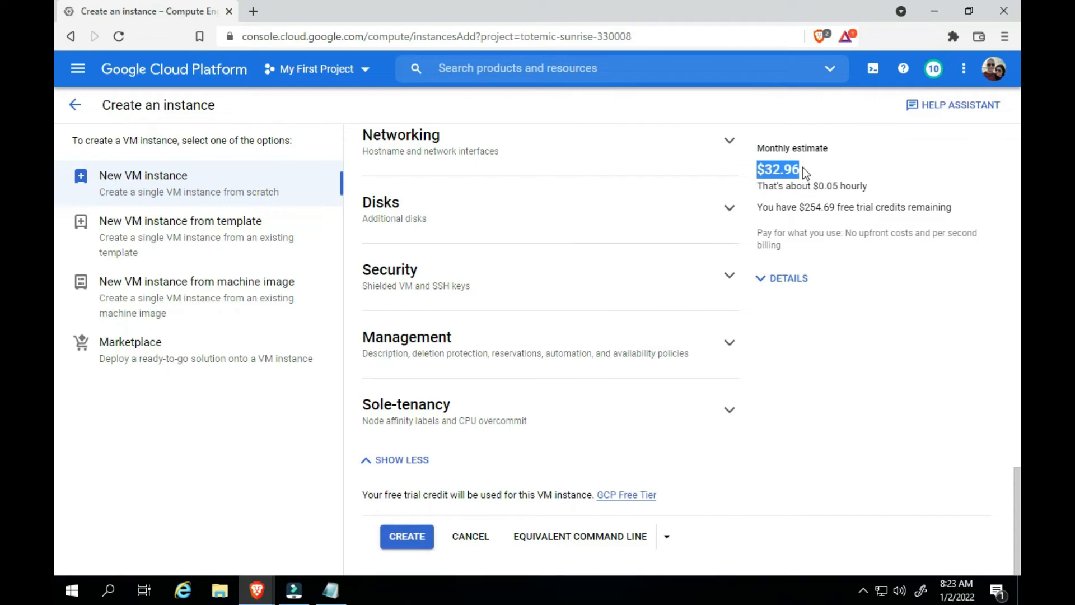
click(803, 168)
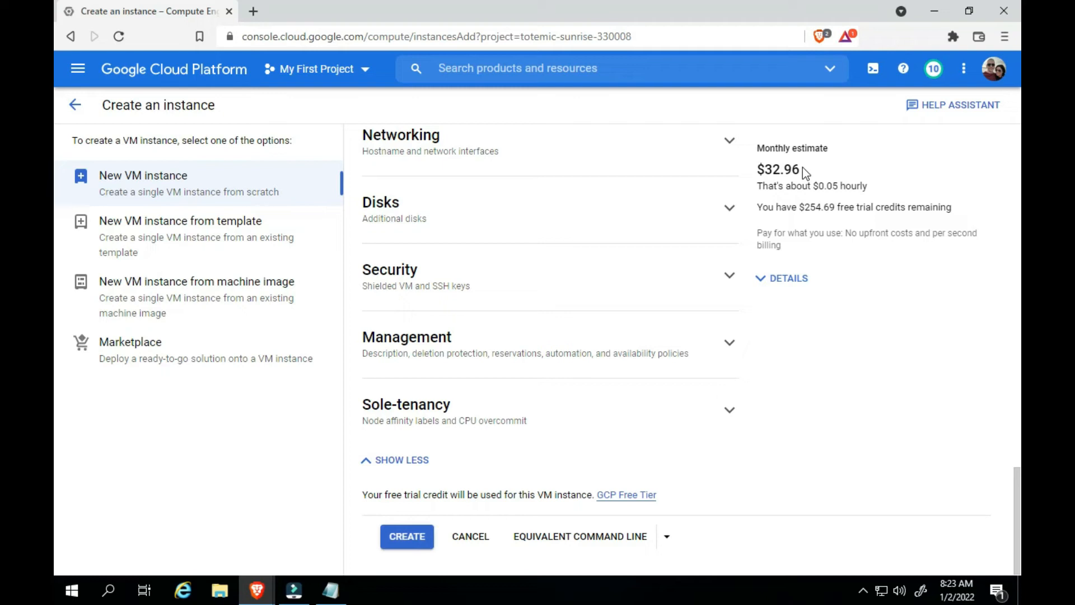
click(401, 542)
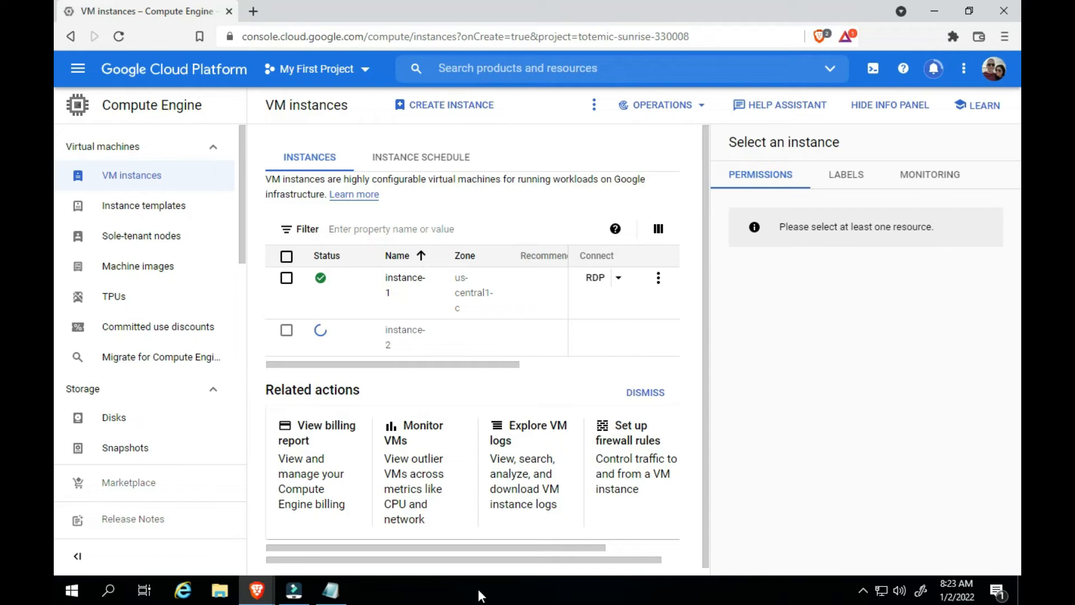
Start setting a new Windows password for instance-2 and enter DayTrading as the username
mouse_move(448, 366)
mouse_down()
mouse_move(508, 371)
mouse_move(438, 367)
mouse_up()
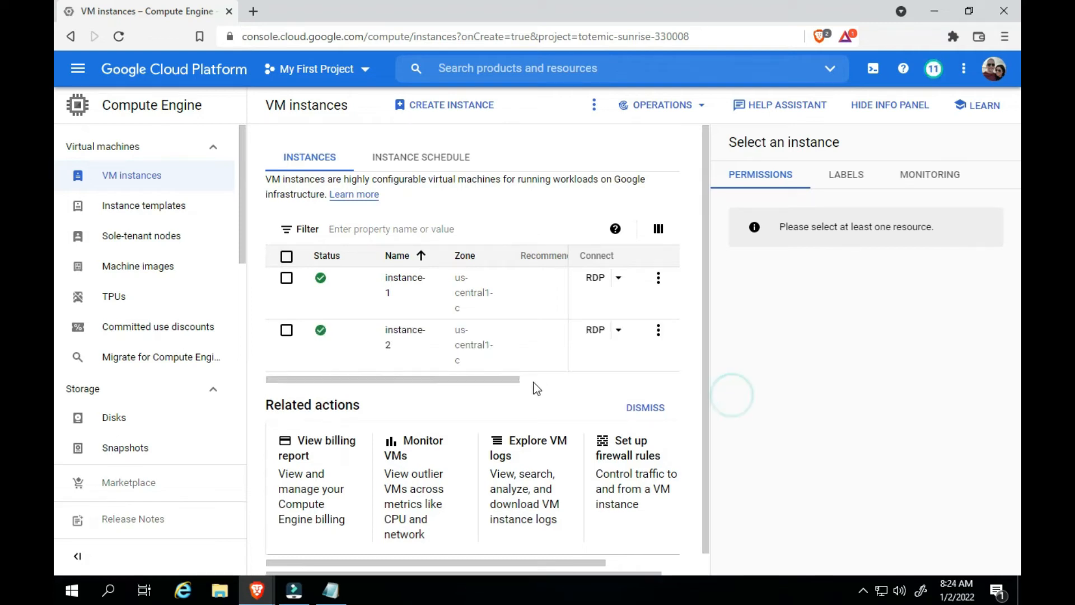
click(618, 331)
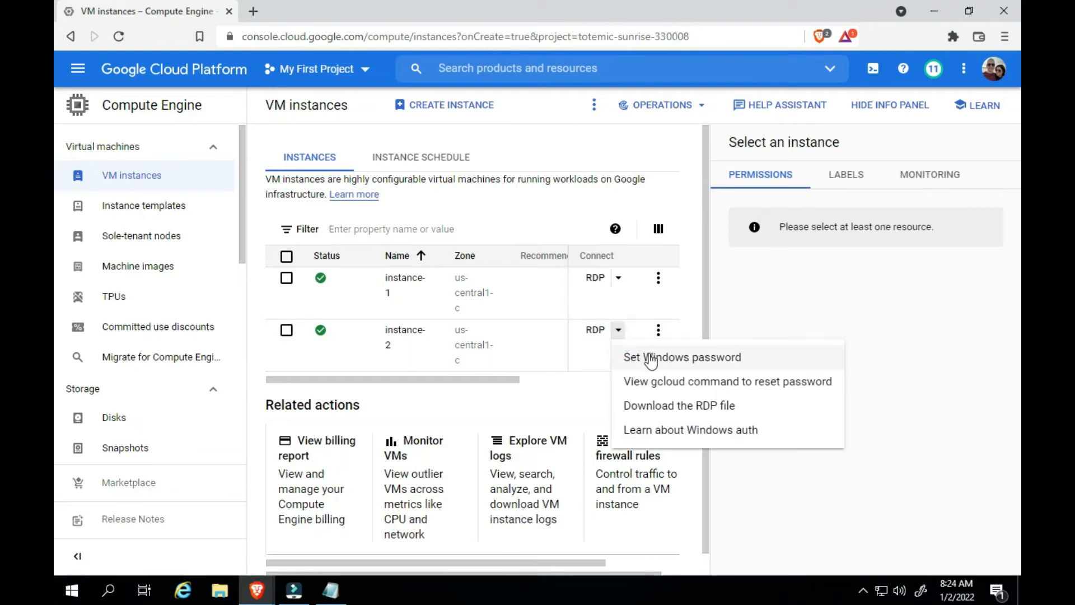
click(647, 357)
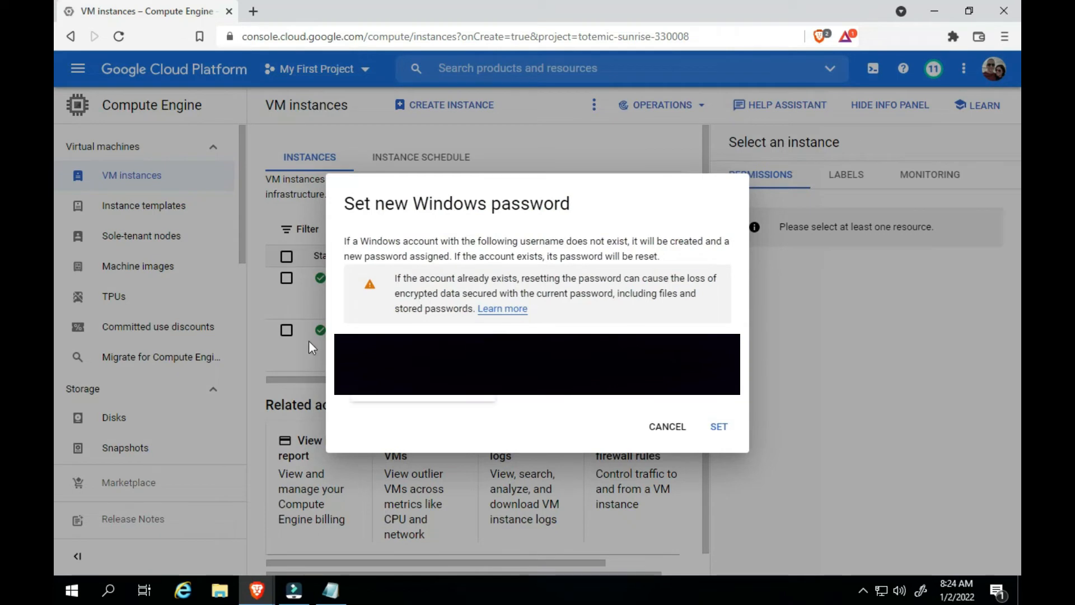
key(BackSpace)
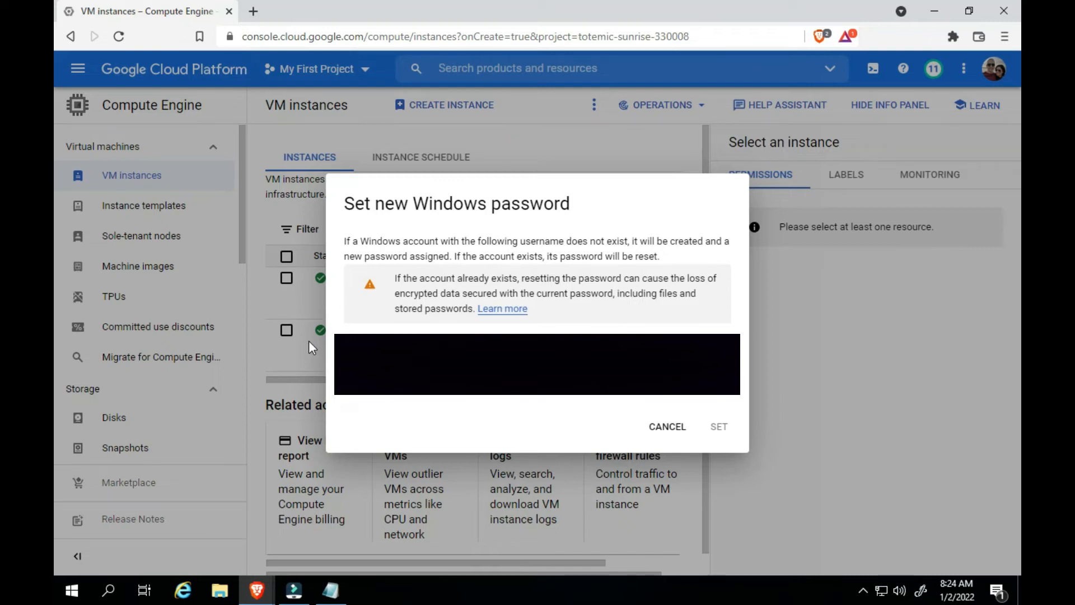
text(ng)
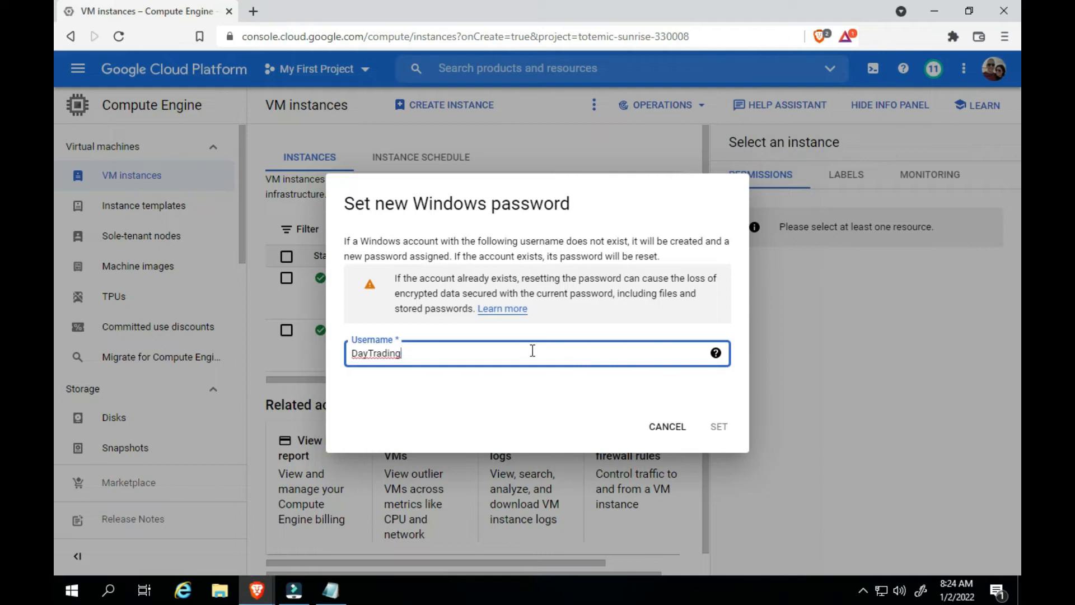
click(515, 405)
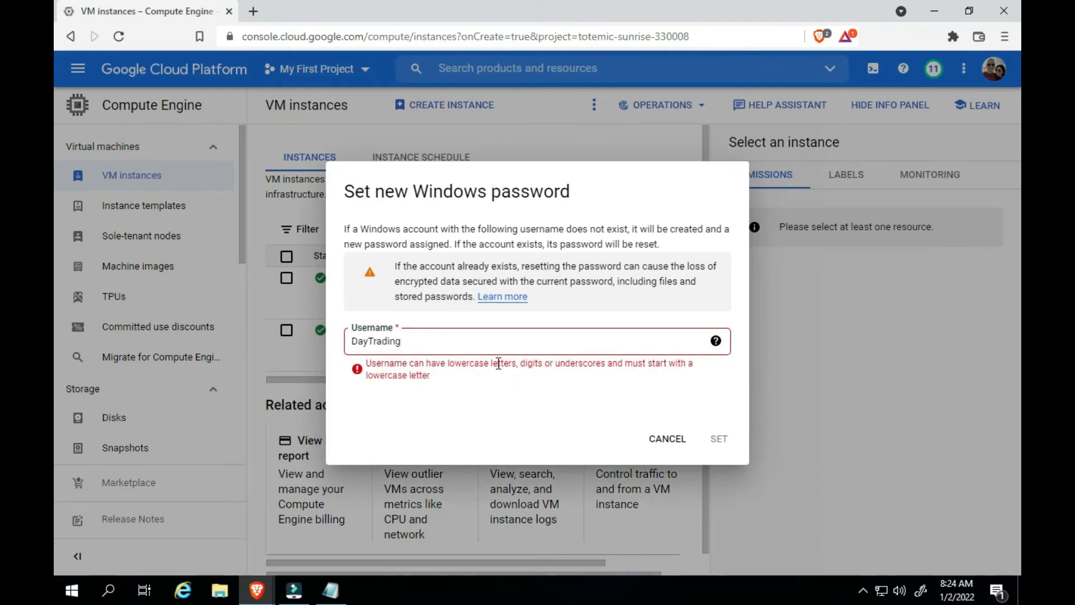
Correct the username to daytrading in lowercase and set the new Windows password for that account
click(479, 344)
key(Left)
key(Left)
key(Left)
key(Left)
key(Left)
key(Left)
key(Left)
key(Left)
key(Delete)
text(d)
key(Right)
key(Right)
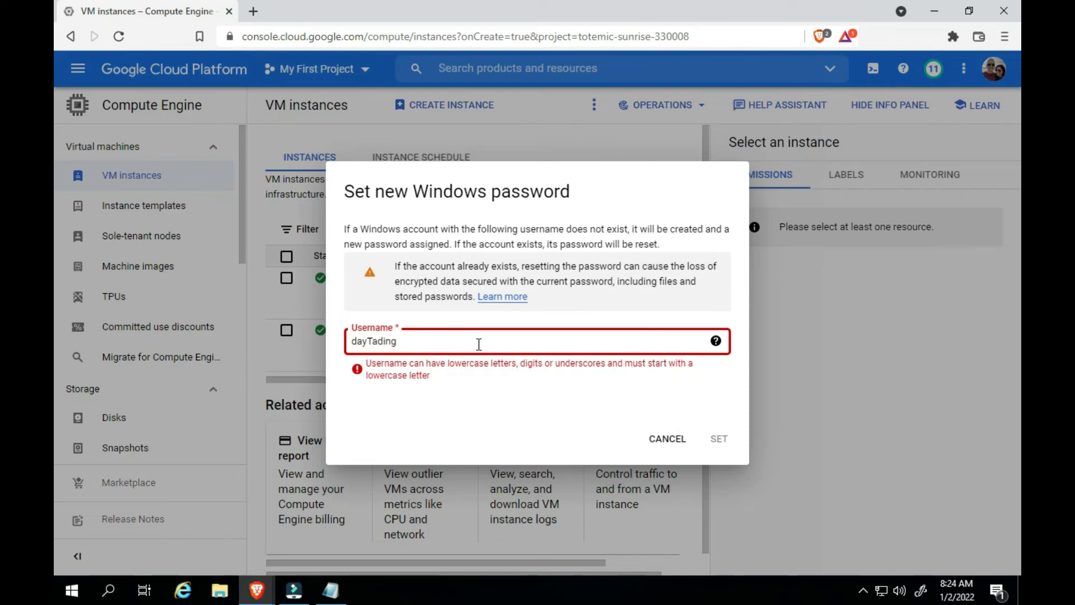
key(Delete)
key(Delete)
text(tr)
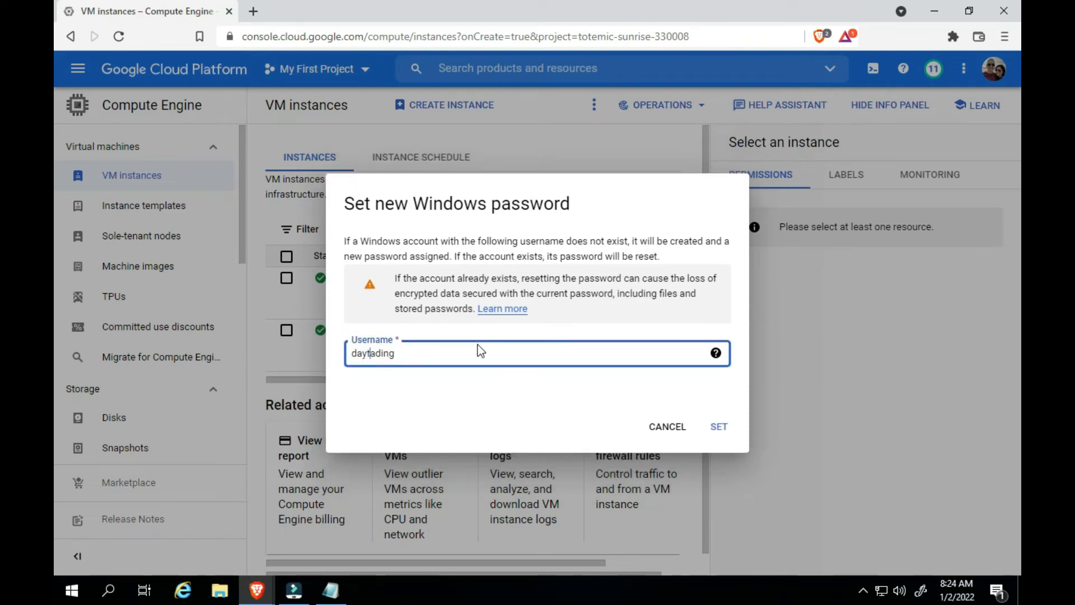
click(486, 377)
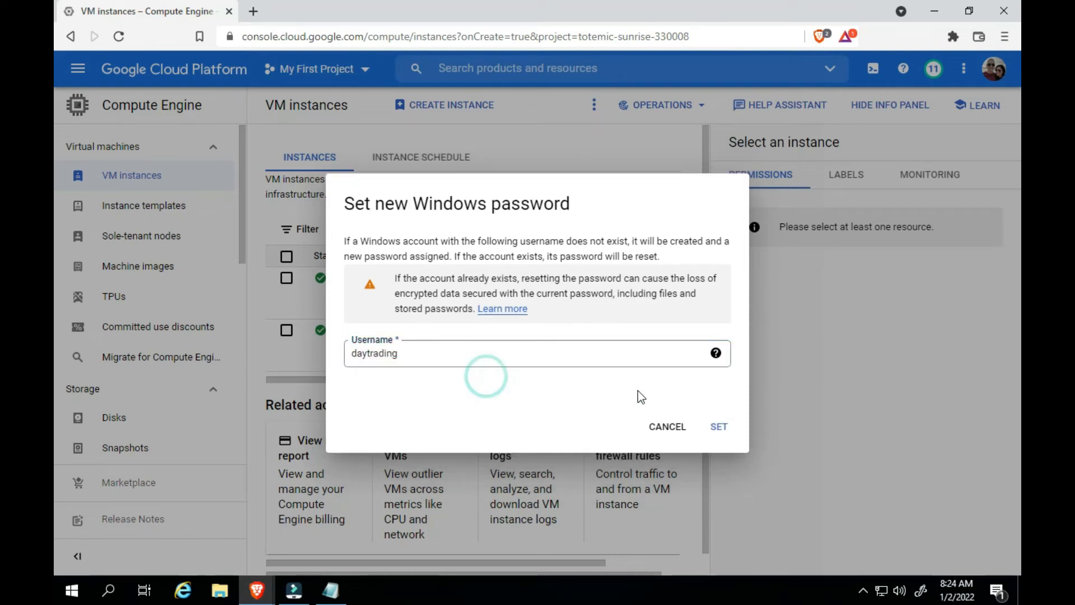
click(718, 428)
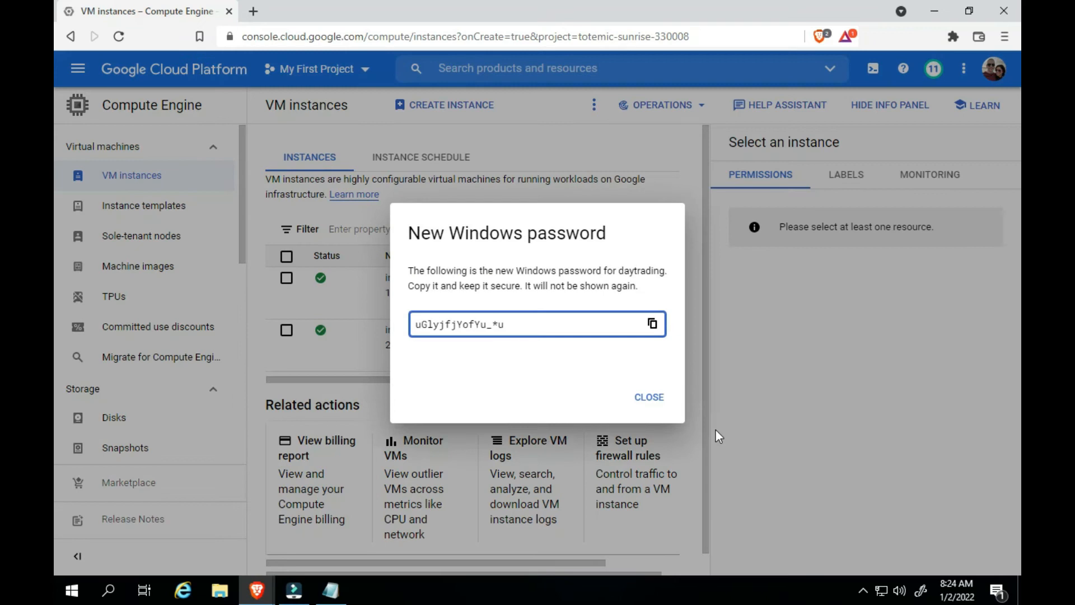
Copy the generated Windows password, paste it into the blank Notepad document, and close the password dialog in the browser
click(522, 325)
key(ctrl+a)
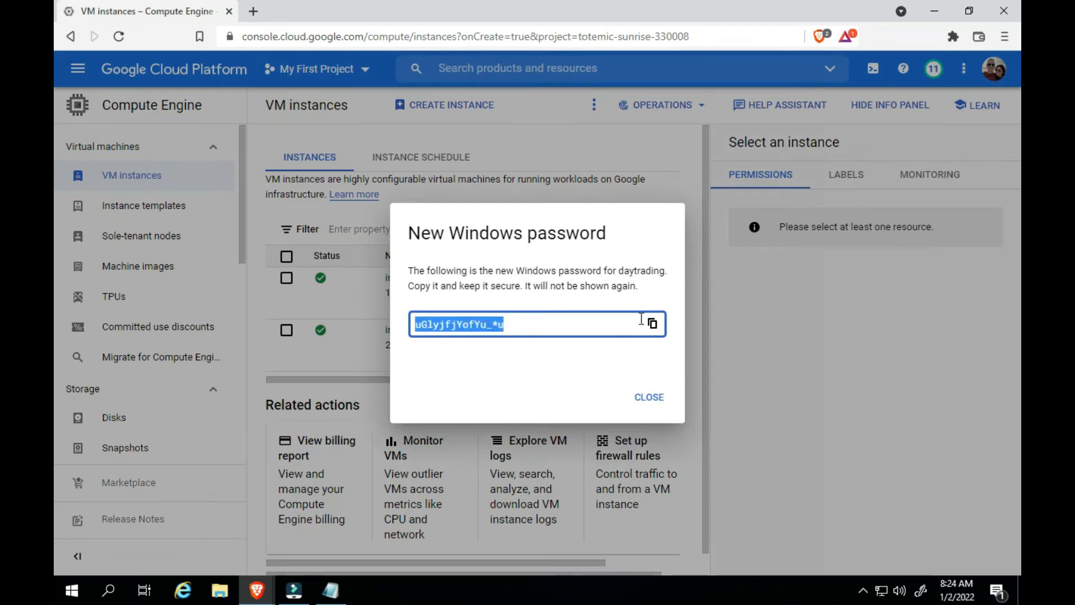
click(654, 324)
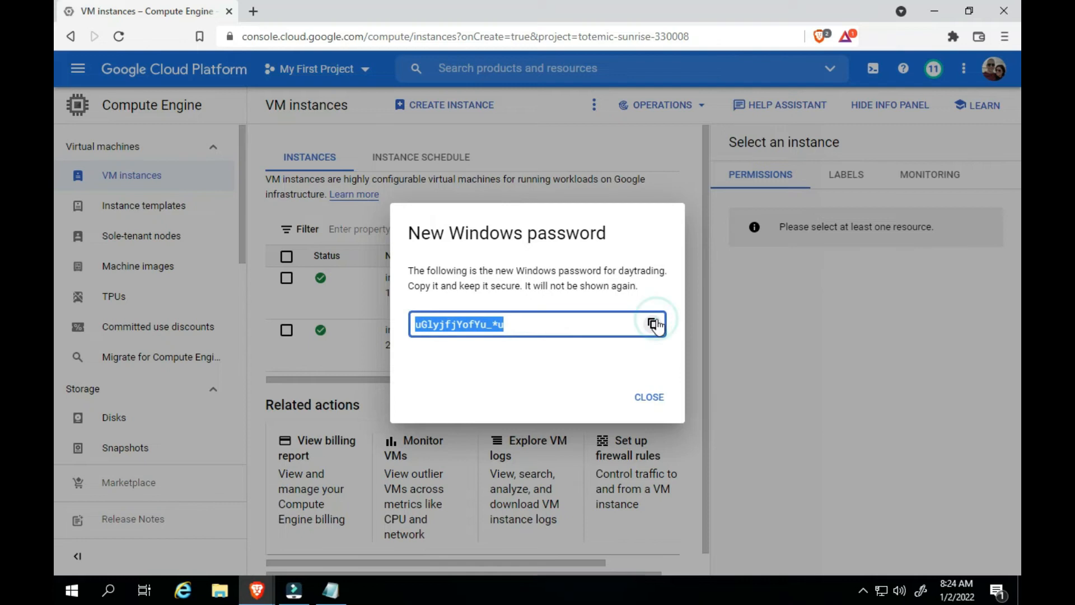
click(331, 591)
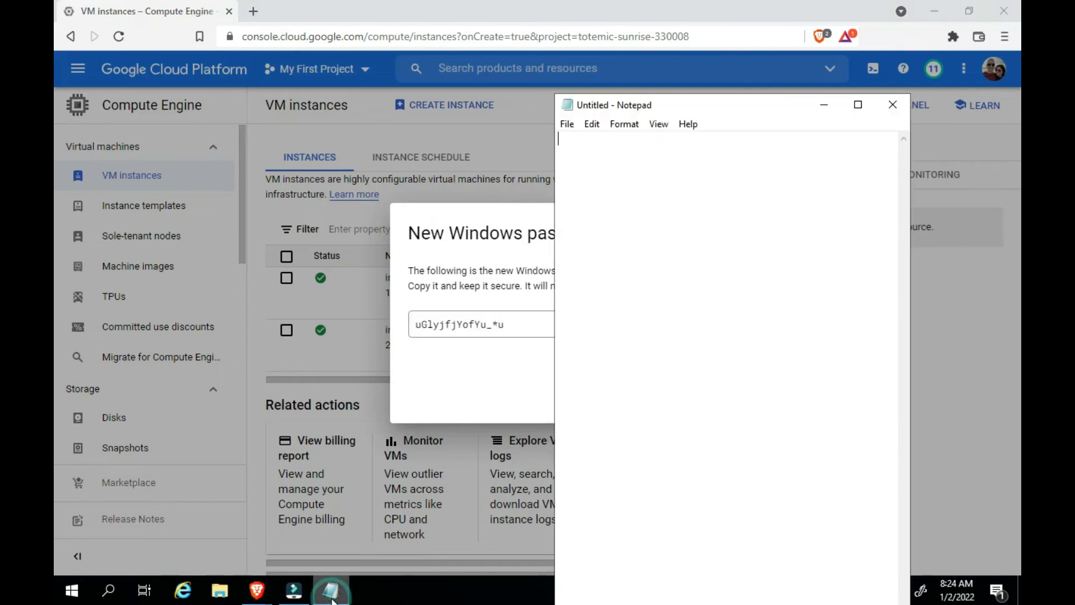
key(ctrl+v)
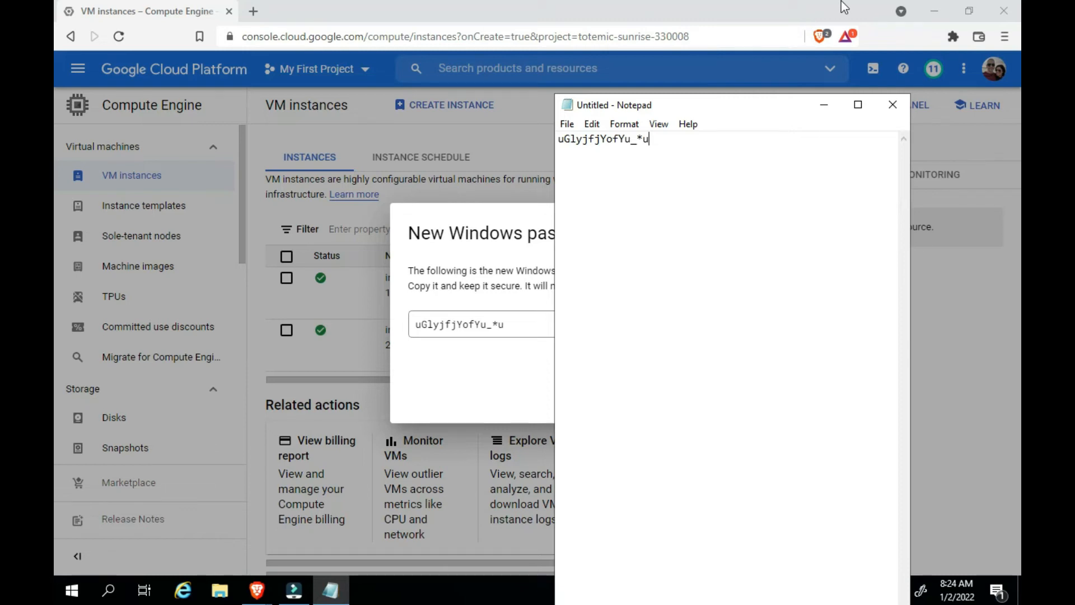
click(835, 18)
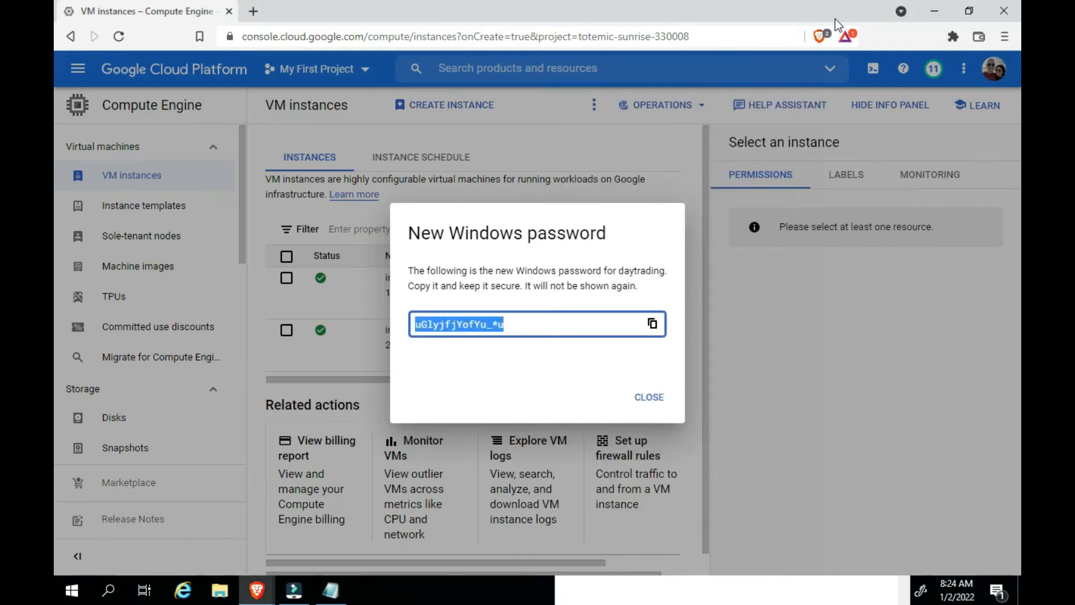
click(651, 396)
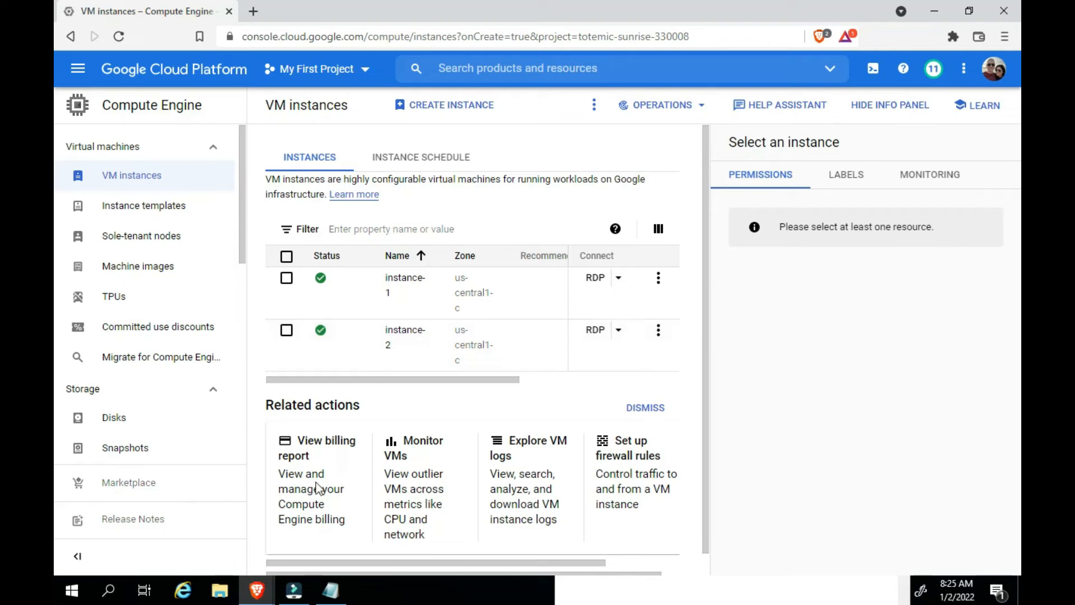
Try to connect to a computer named daytrading with Remote Desktop Connection
click(109, 591)
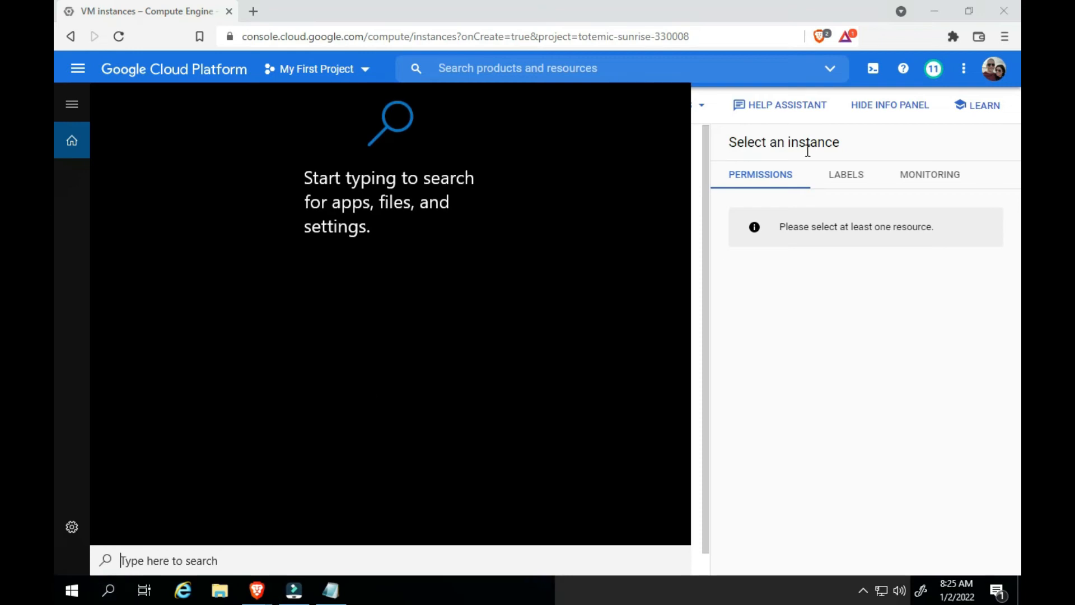
click(838, 20)
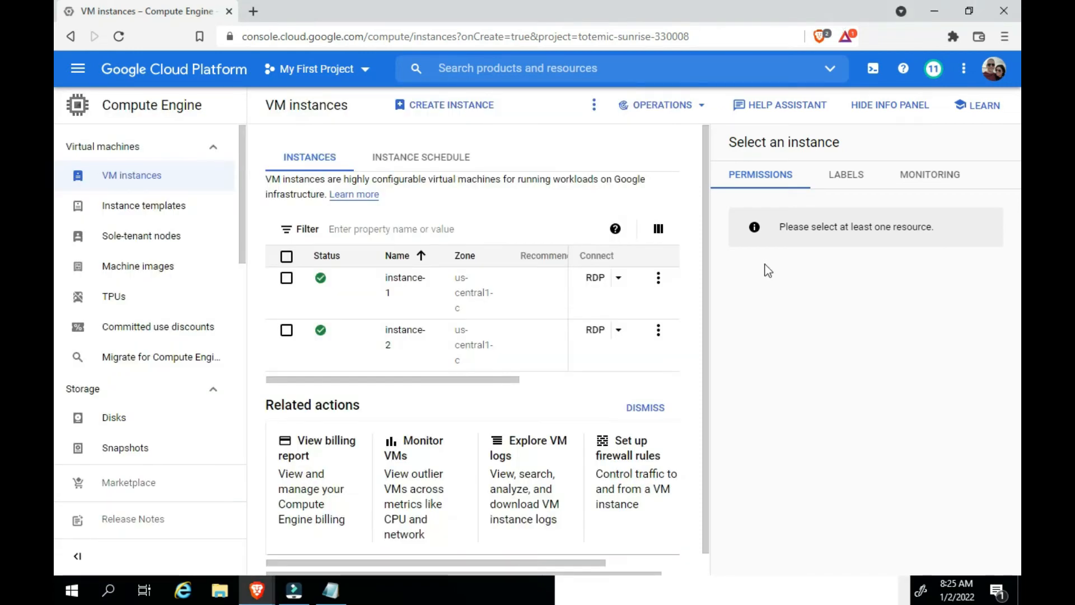
click(109, 591)
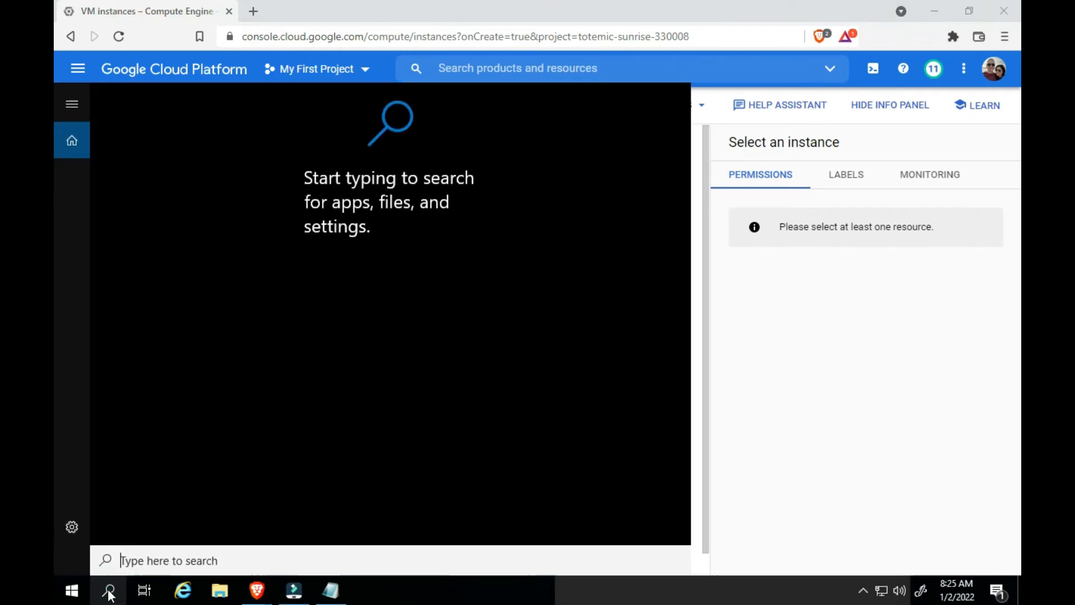
text(remote)
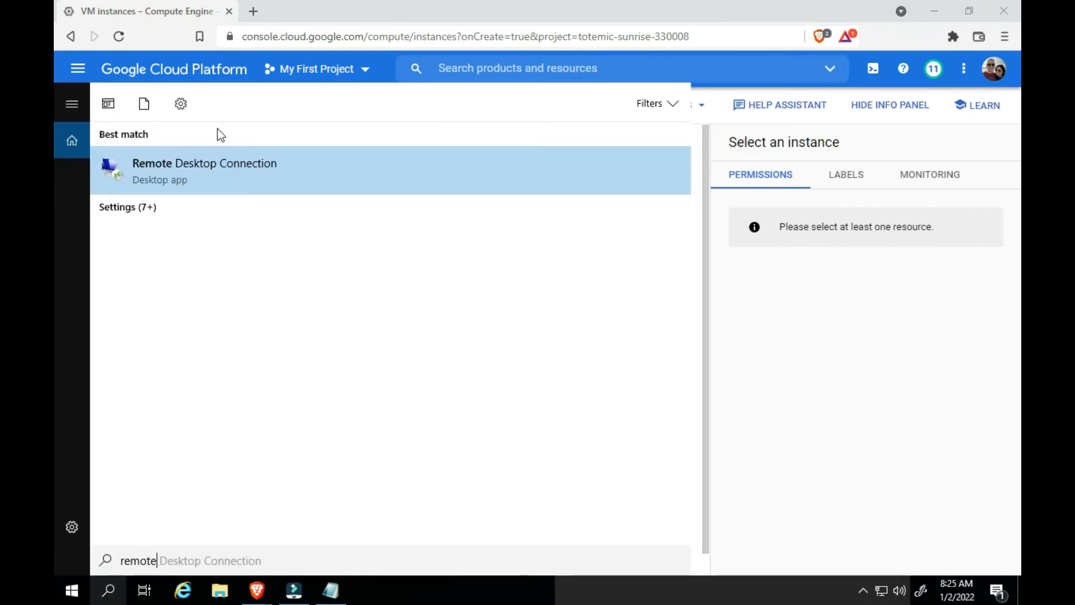
click(193, 182)
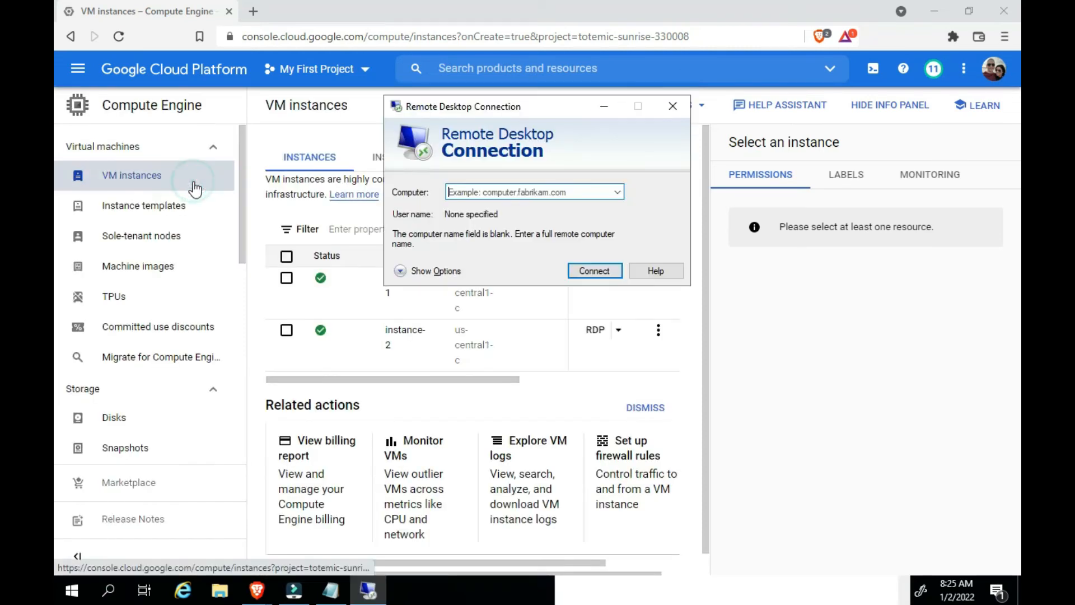
click(513, 191)
text(daytrading)
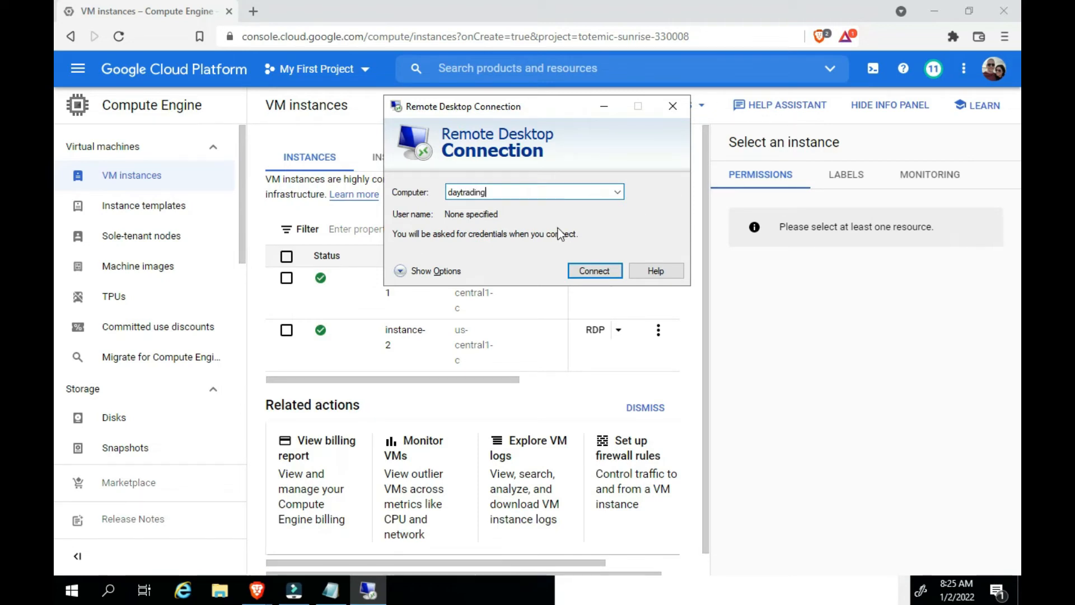
click(585, 273)
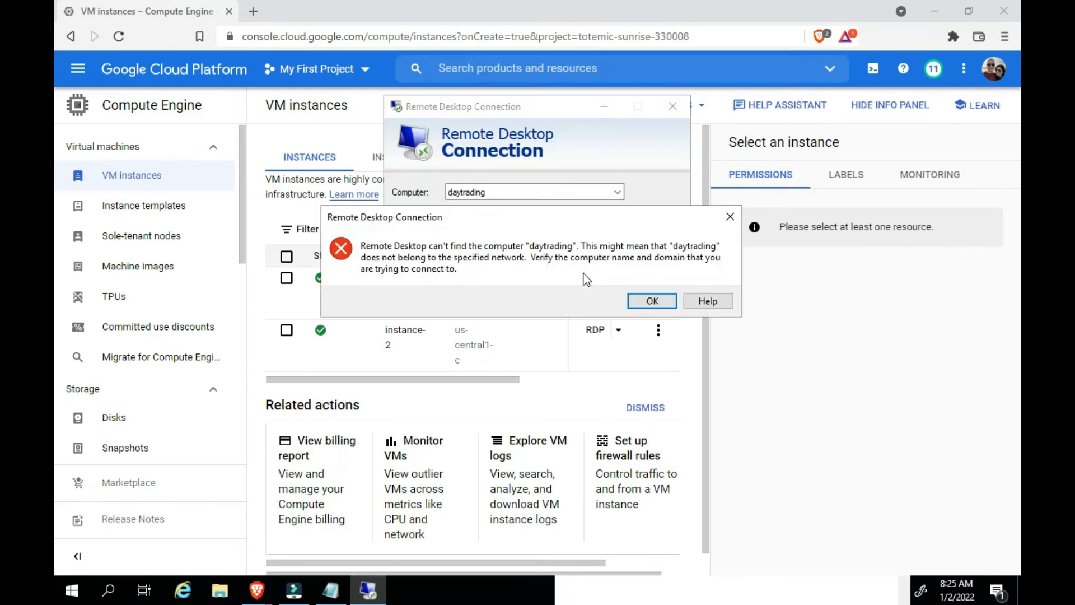
click(650, 301)
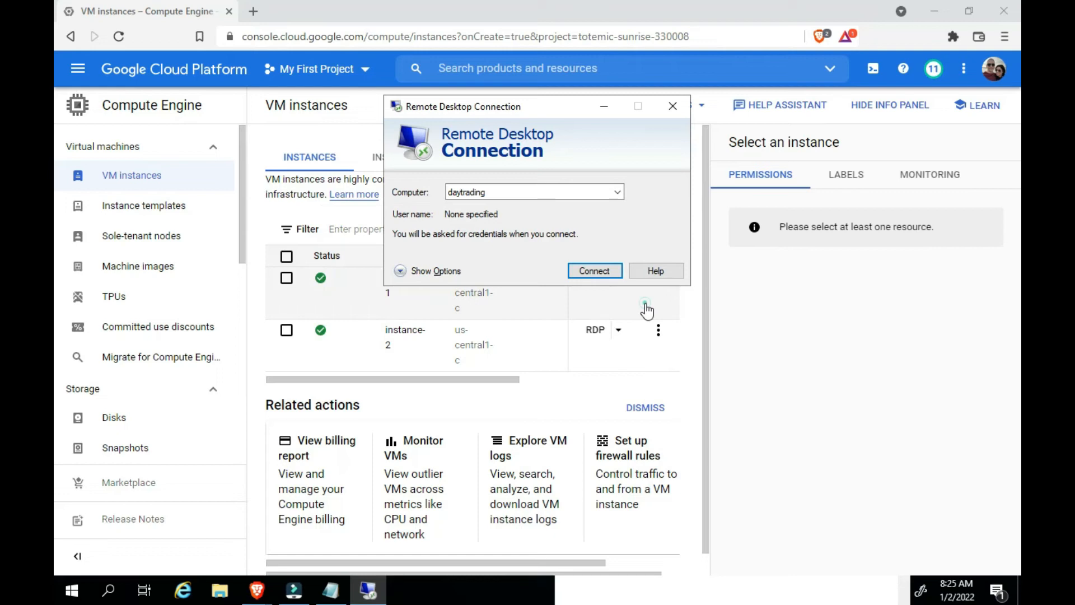
click(616, 195)
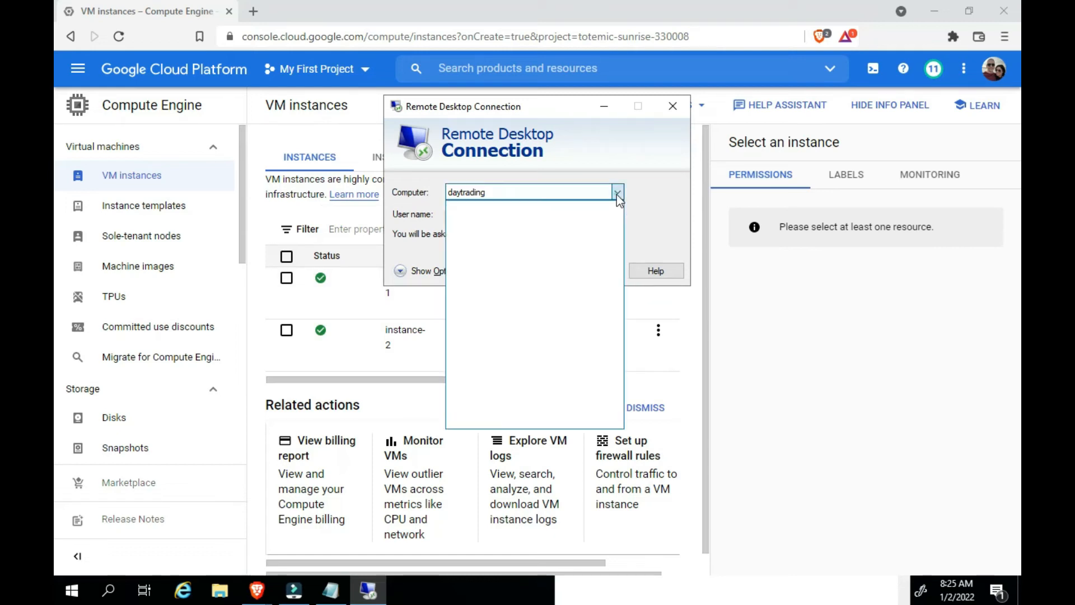
click(676, 110)
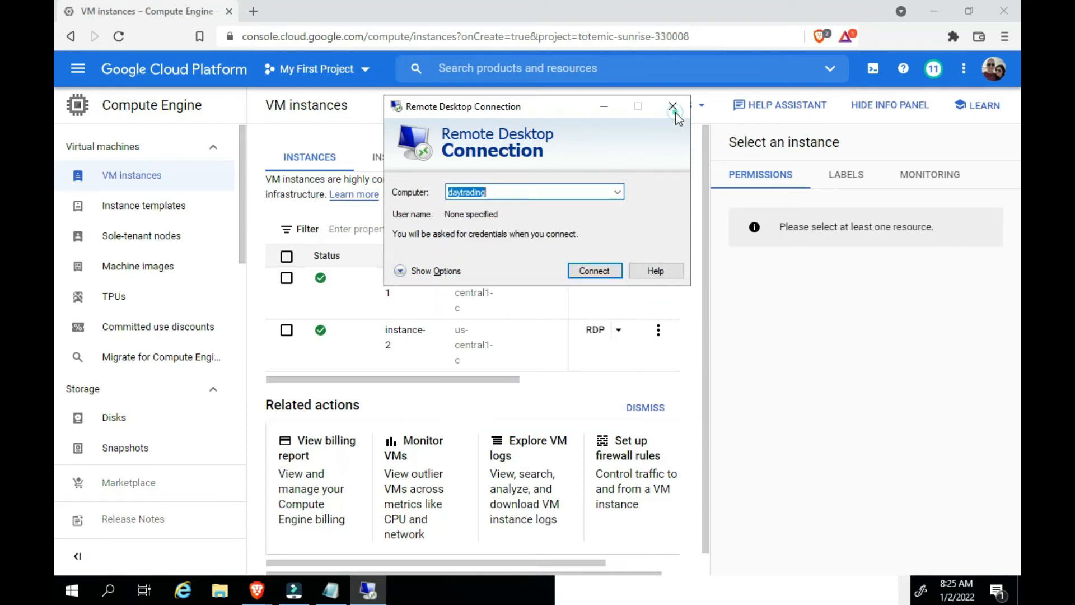
click(673, 107)
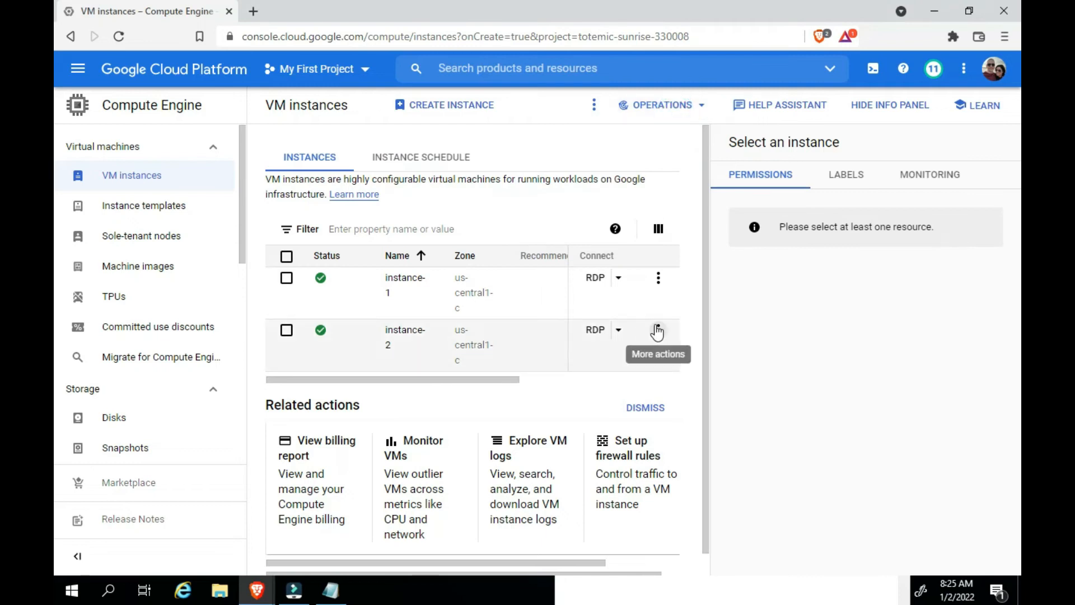
Download the RDP file for instance-2 and save it as instance-2 in the Downloads folder
click(656, 330)
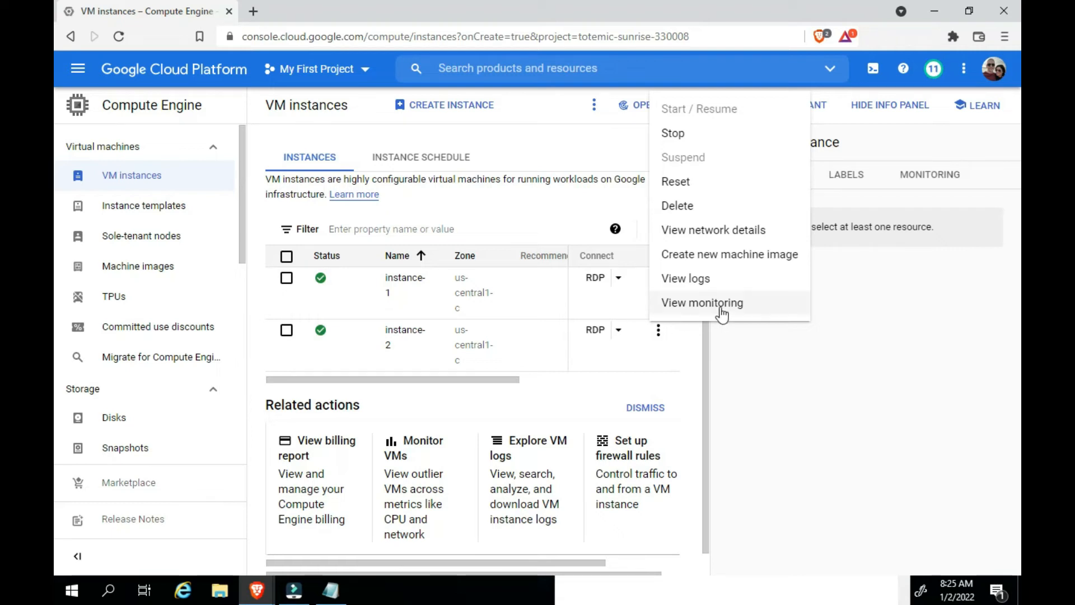
click(618, 332)
click(618, 331)
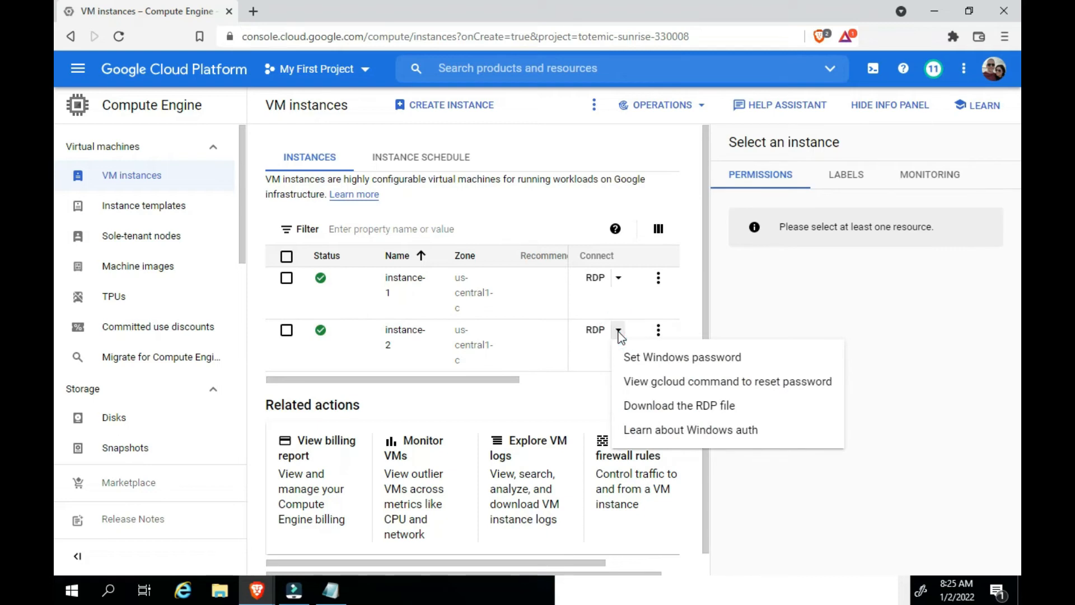
click(683, 408)
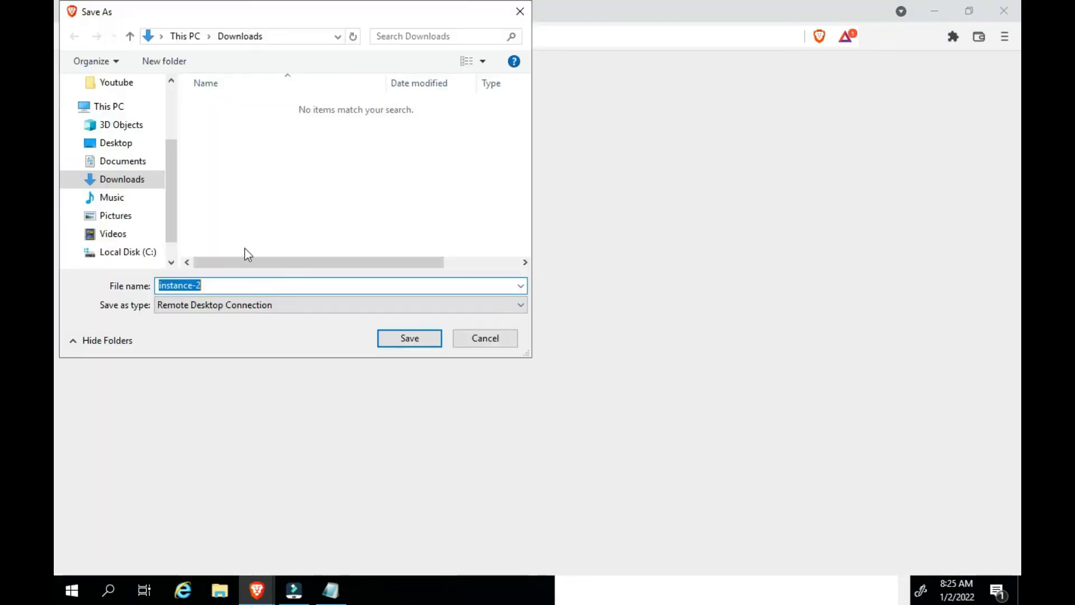
click(386, 337)
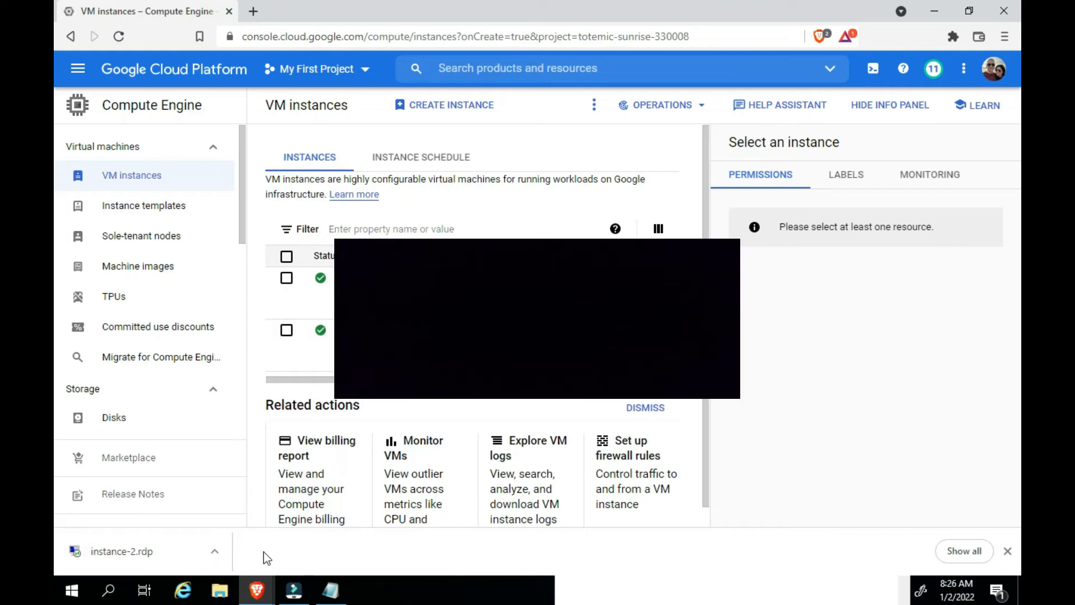
Open the downloaded instance-2.rdp file and agree to connect despite the unidentified publisher
click(215, 551)
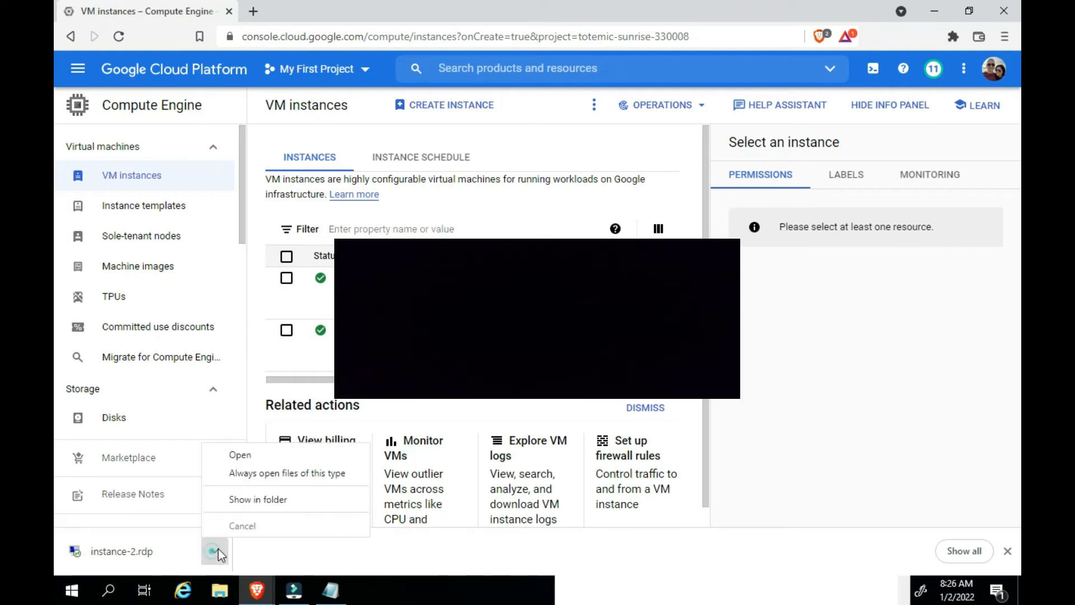
click(257, 457)
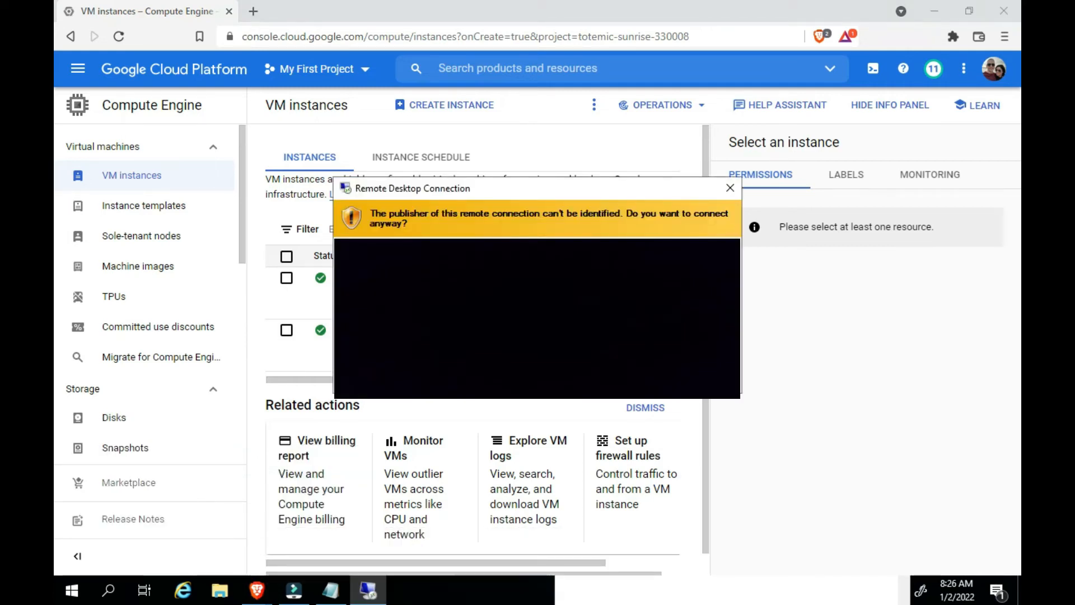
click(633, 378)
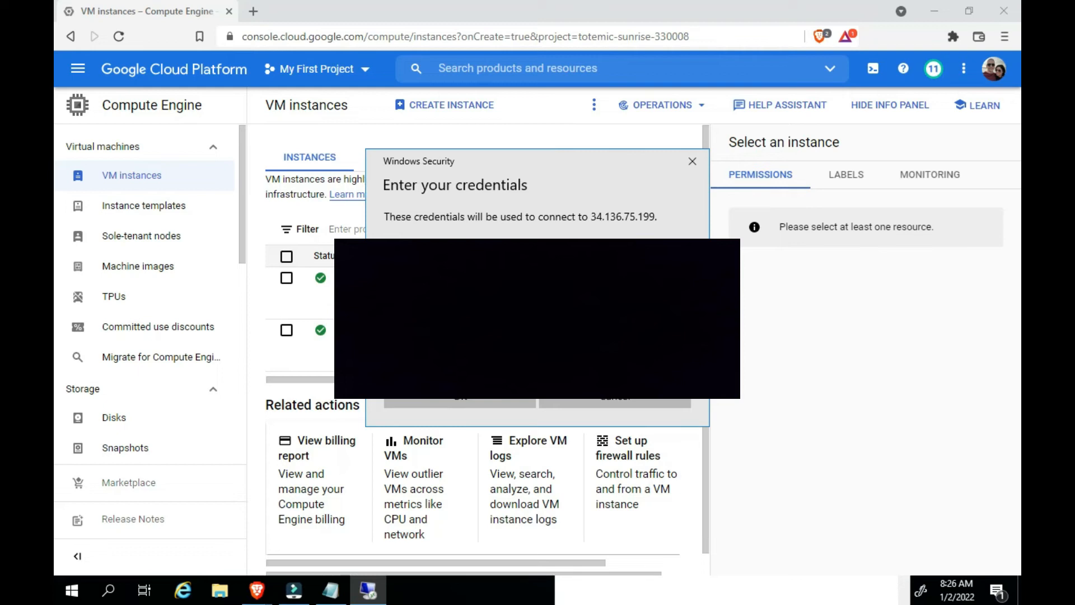
Sign in with a different account by entering the instance's Windows username and password, and accept the unverified remote computer identity
click(412, 355)
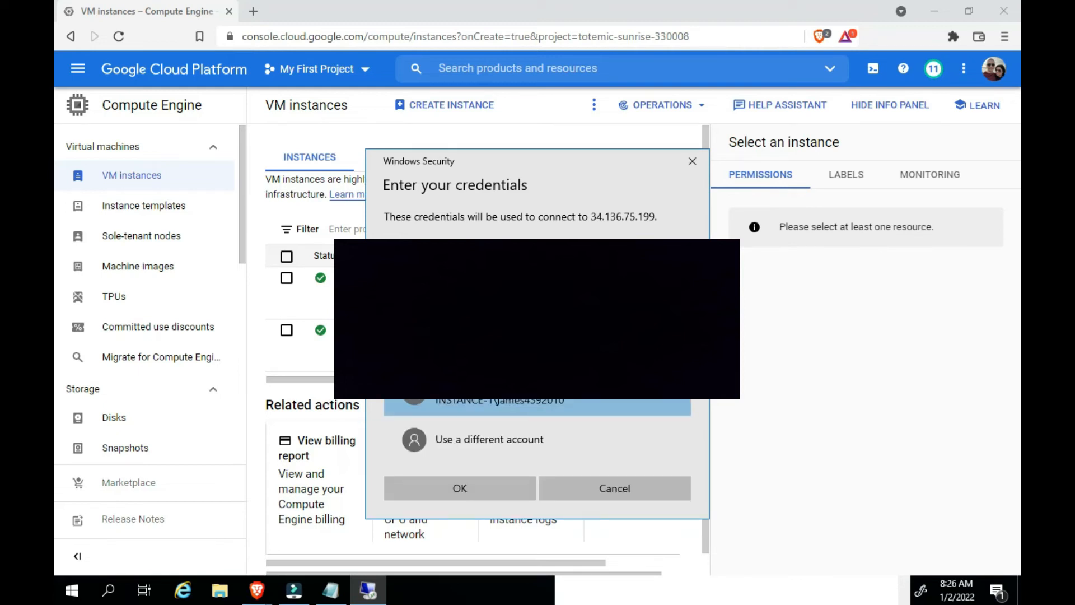
click(463, 438)
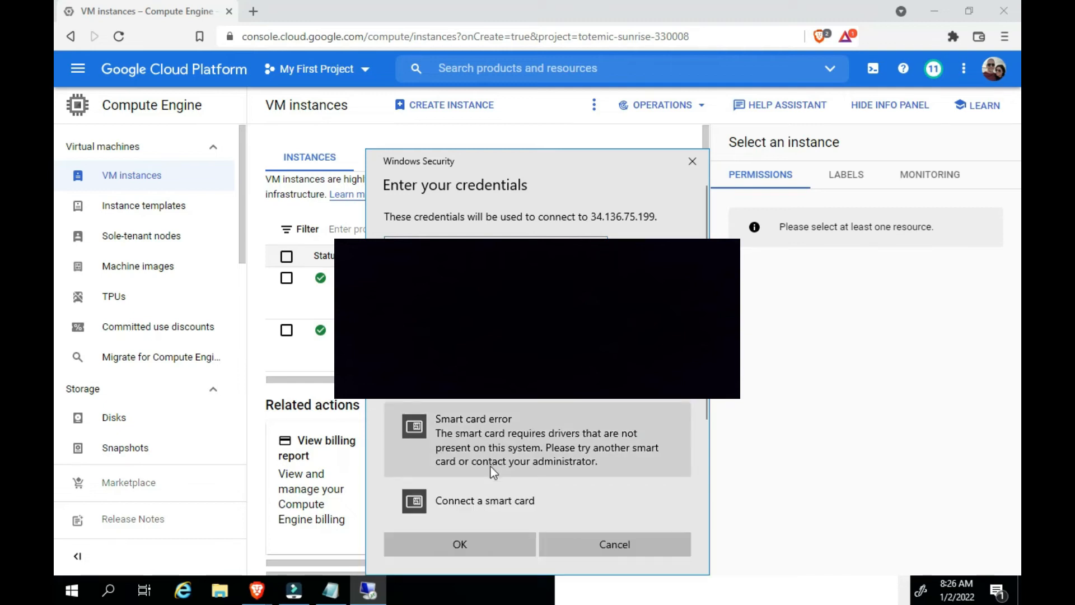
click(478, 546)
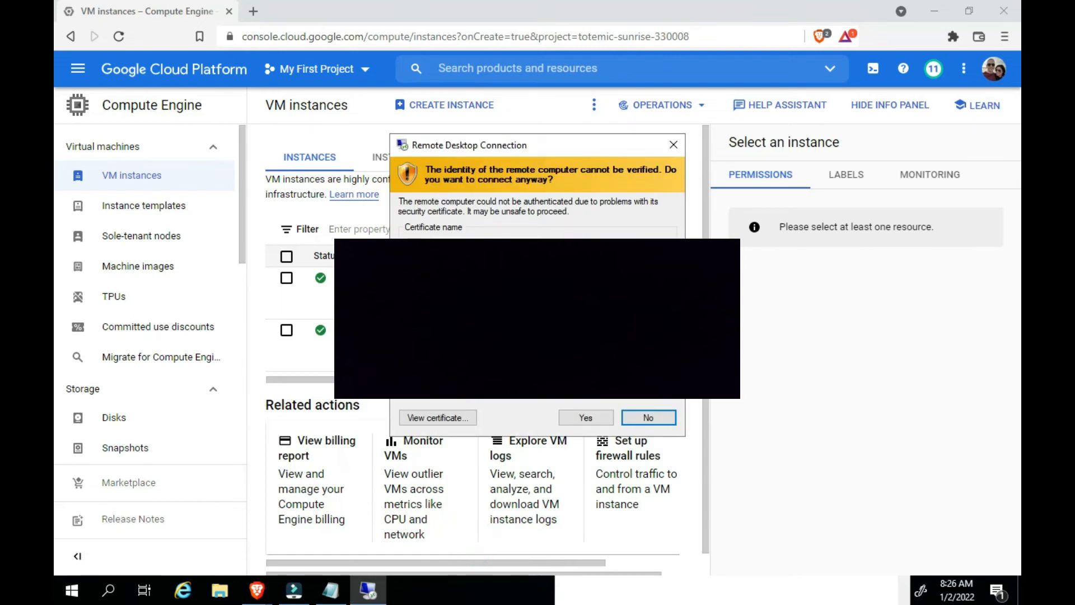
click(585, 418)
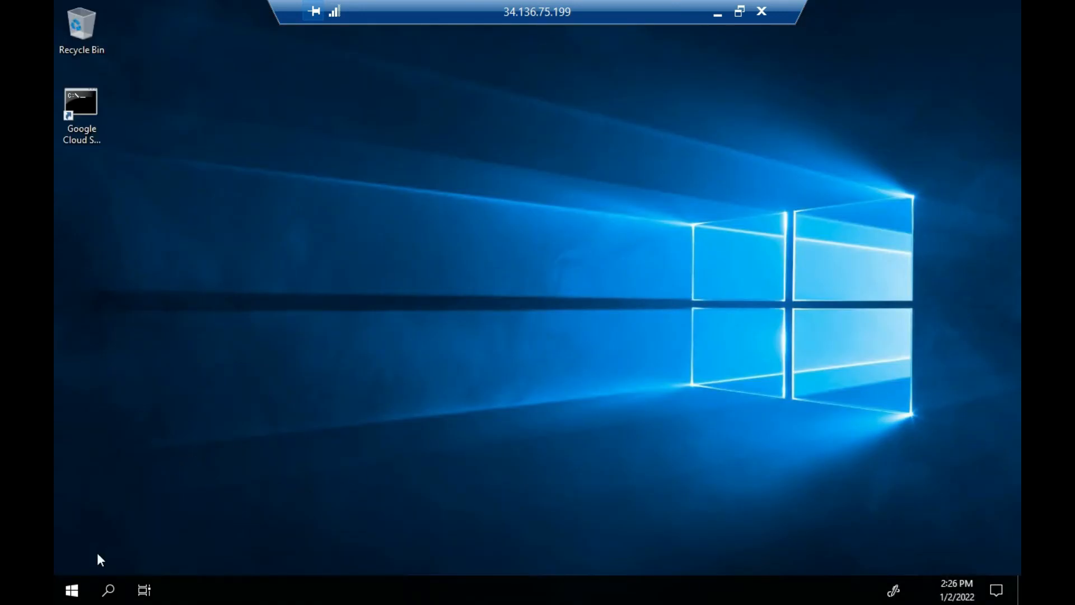
Bring Server Manager to the front on the remote desktop and dismiss its Windows Admin Center message
click(75, 592)
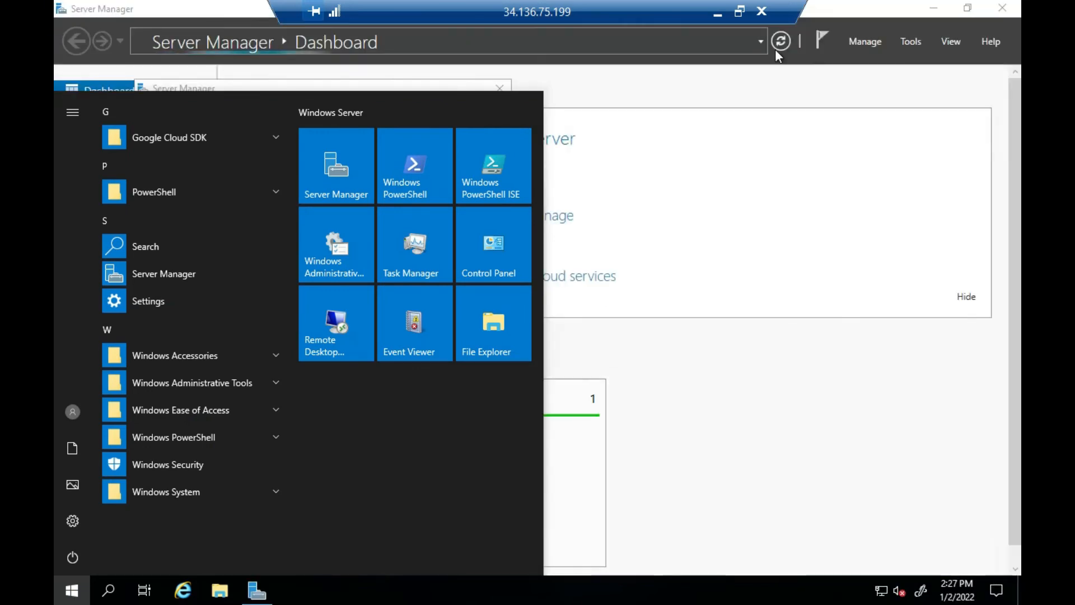
click(855, 5)
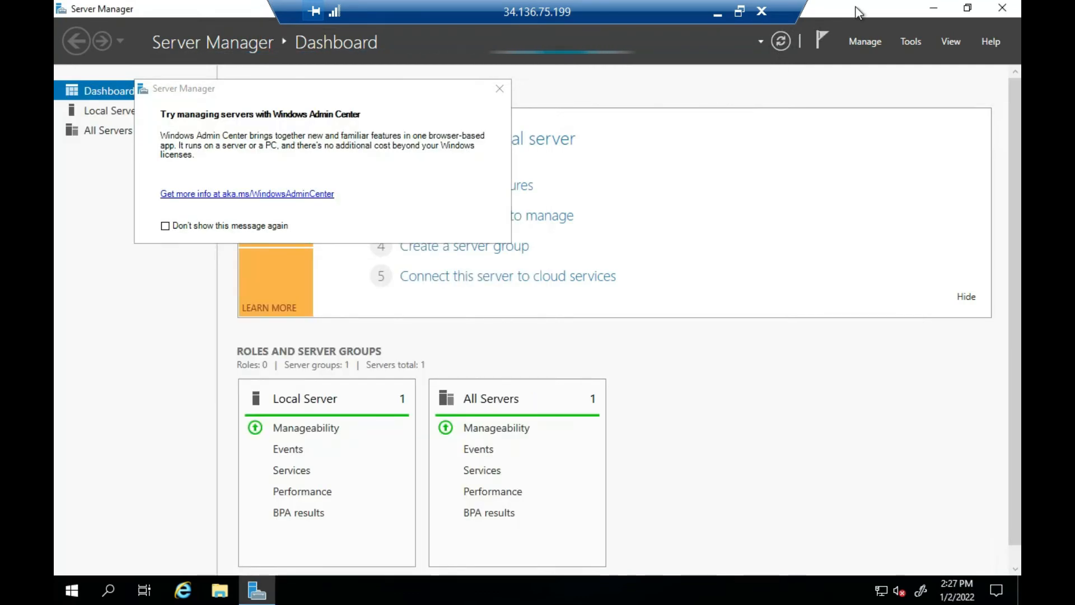
click(500, 88)
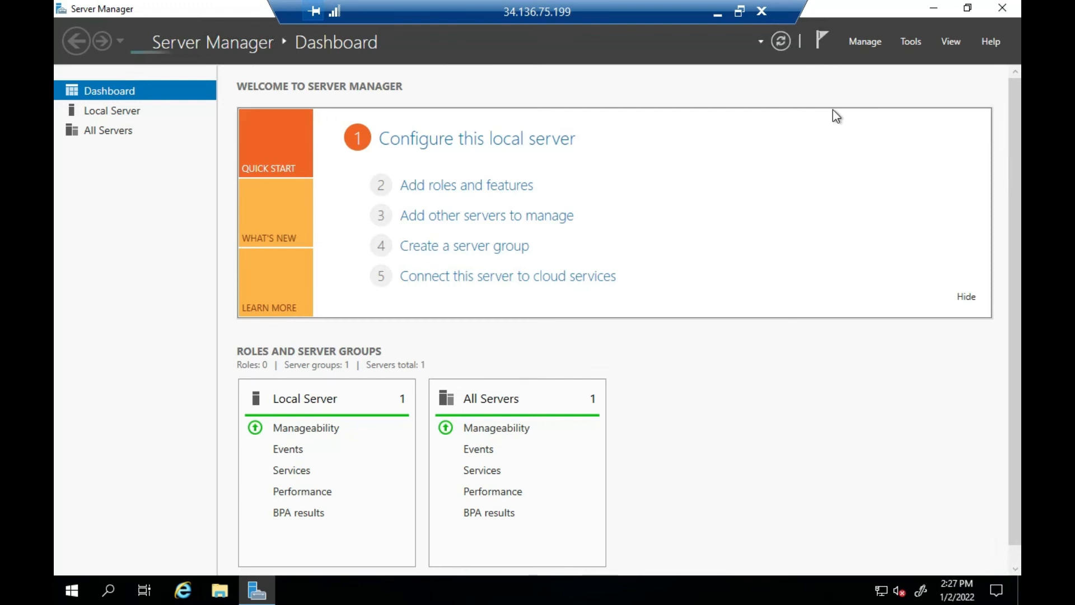
Disable Server Manager's data refresh period, prevent it from starting automatically at logon, and close Server Manager
click(872, 40)
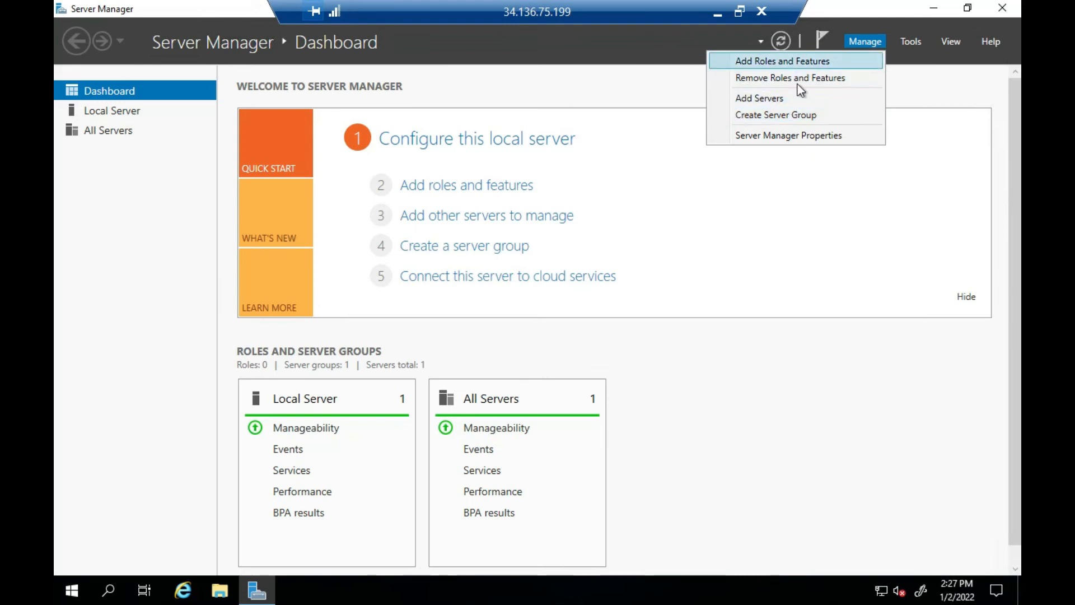
click(811, 136)
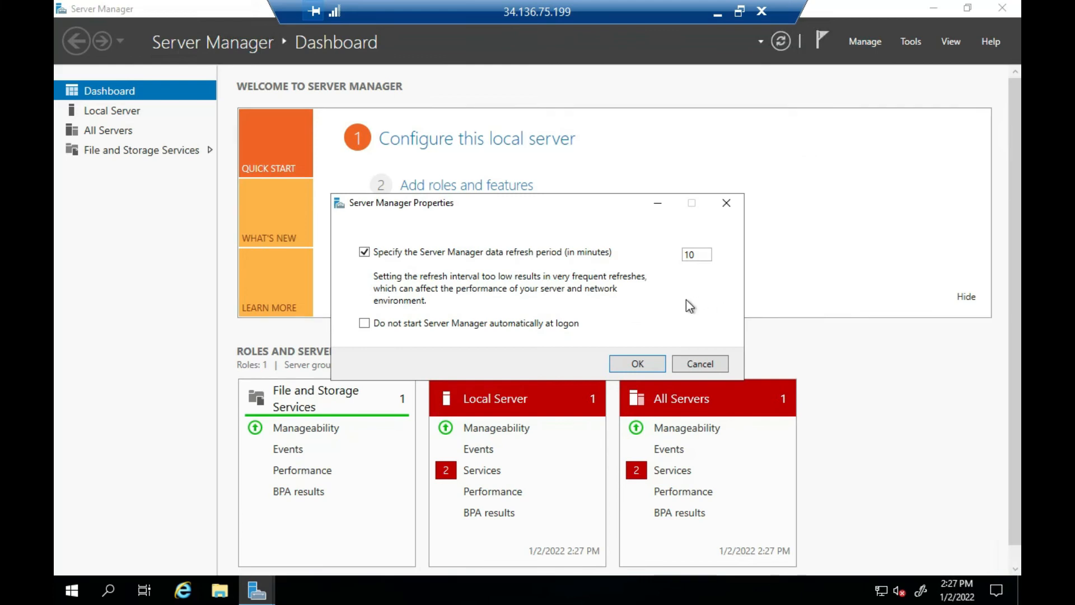
click(364, 325)
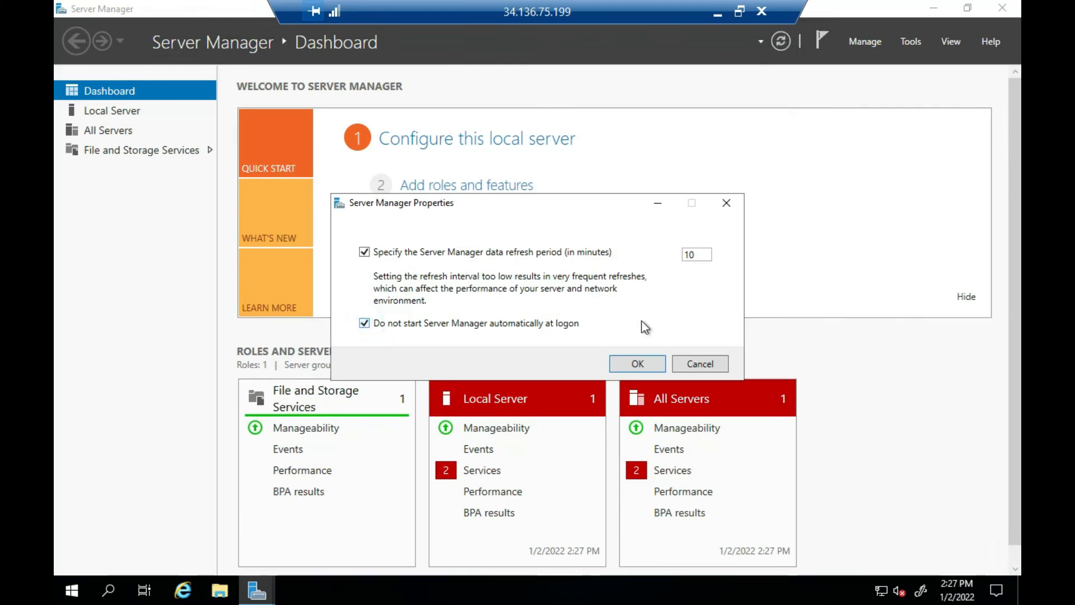
click(364, 253)
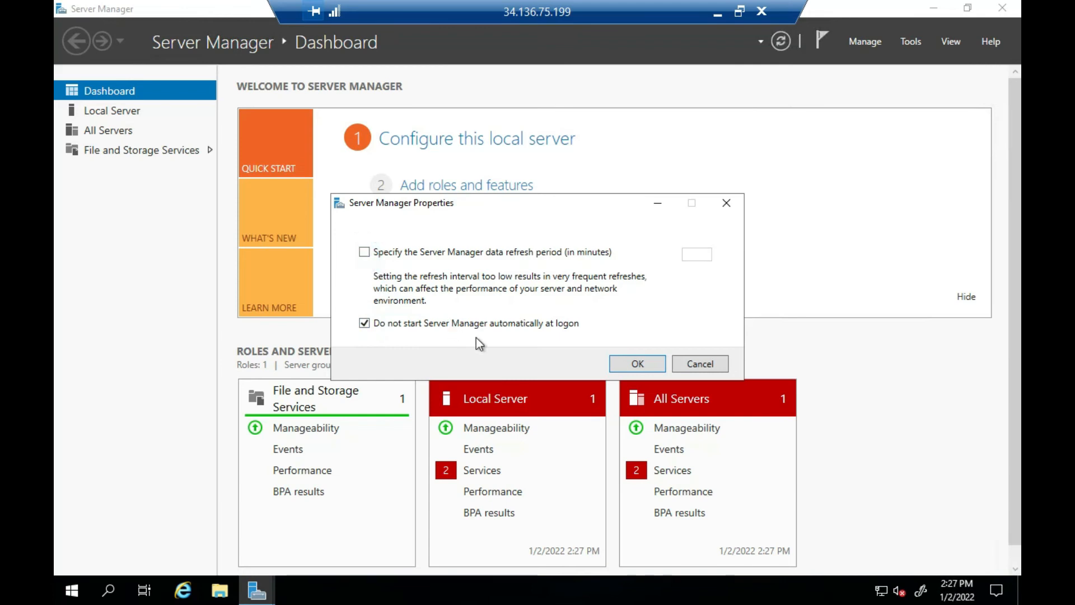
click(653, 367)
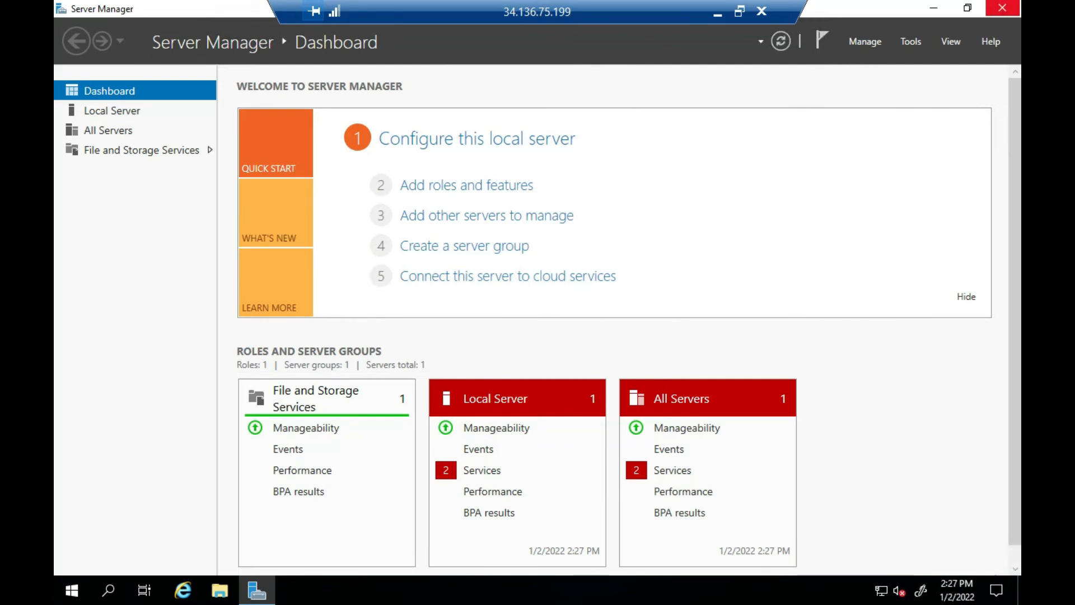
click(1005, 9)
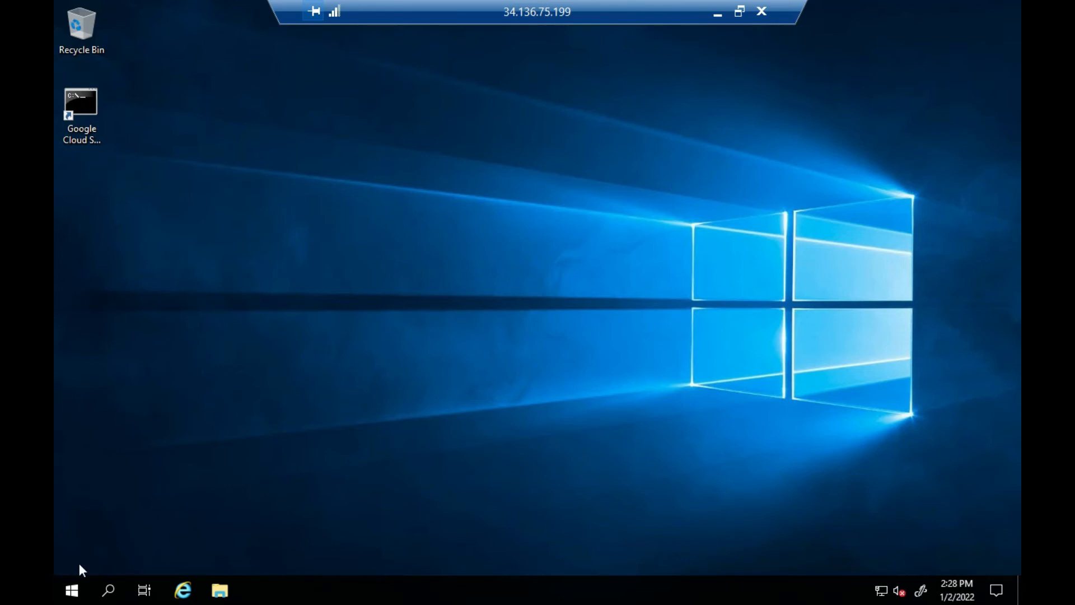
click(71, 597)
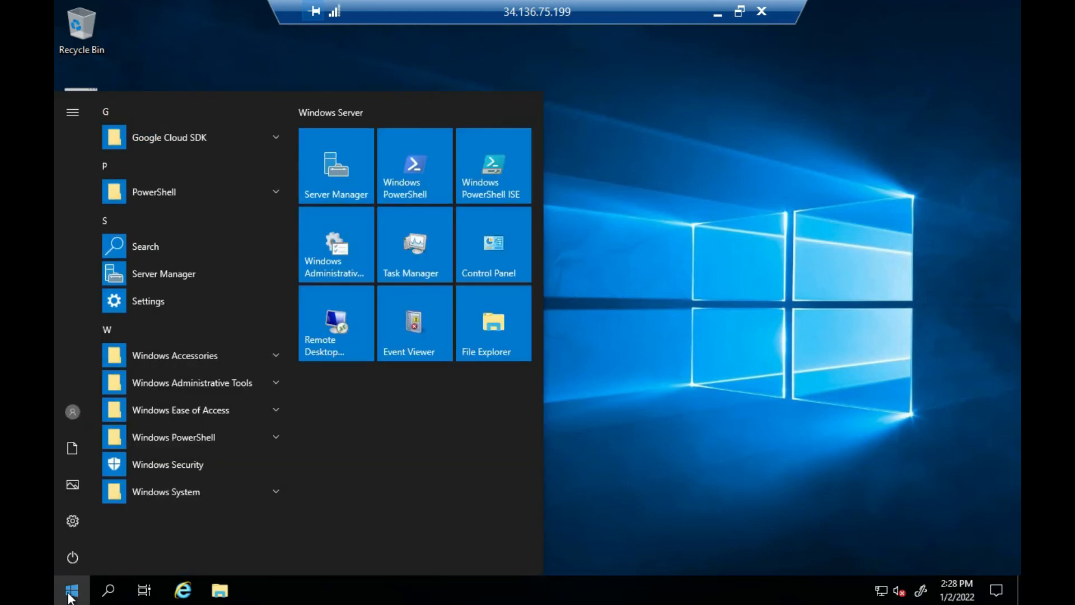
click(69, 560)
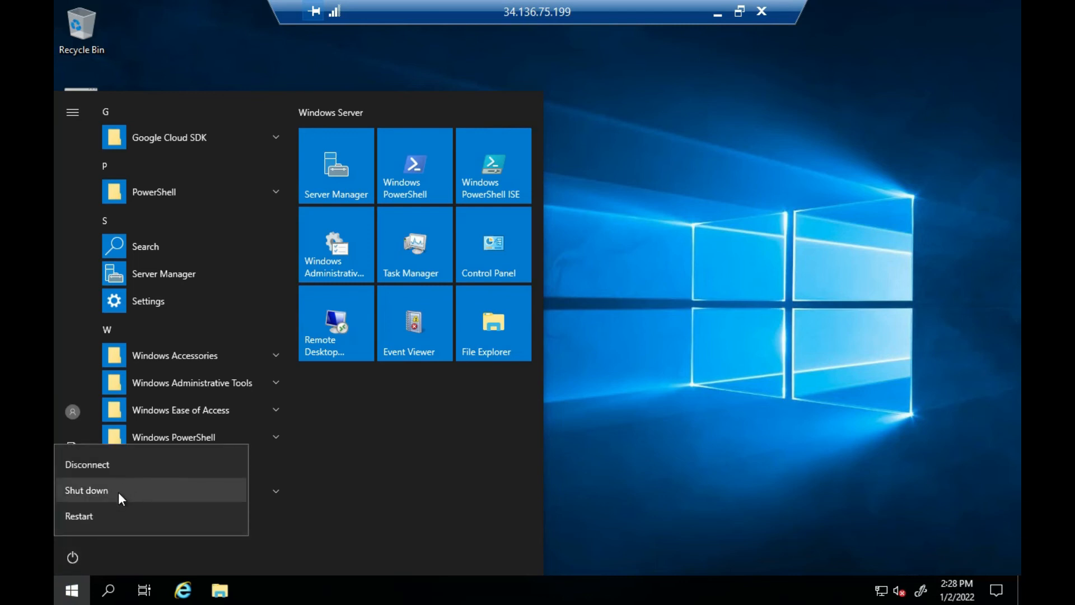
click(365, 507)
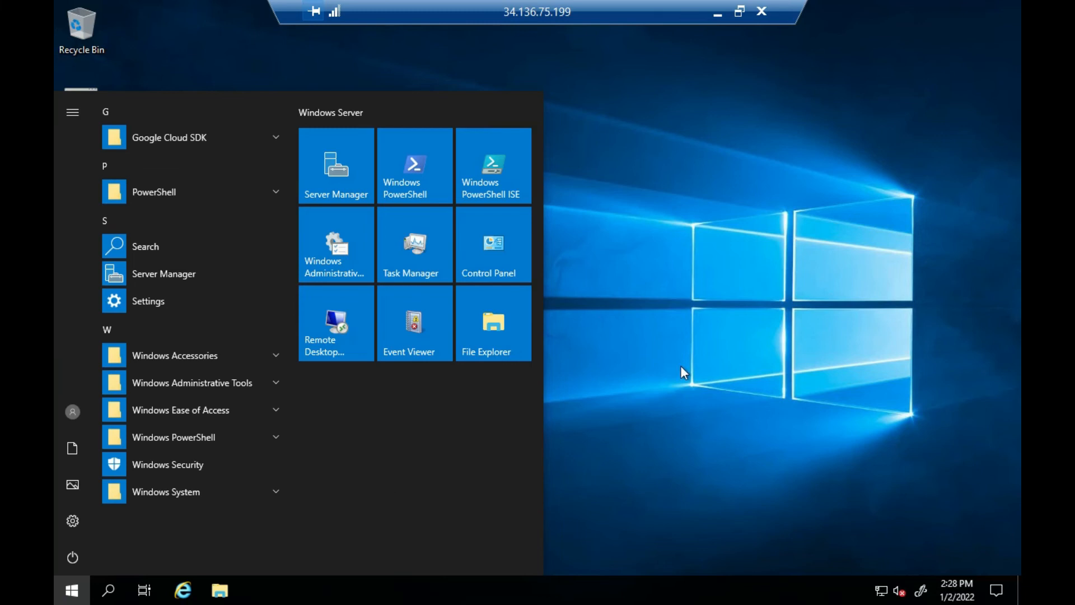
click(604, 280)
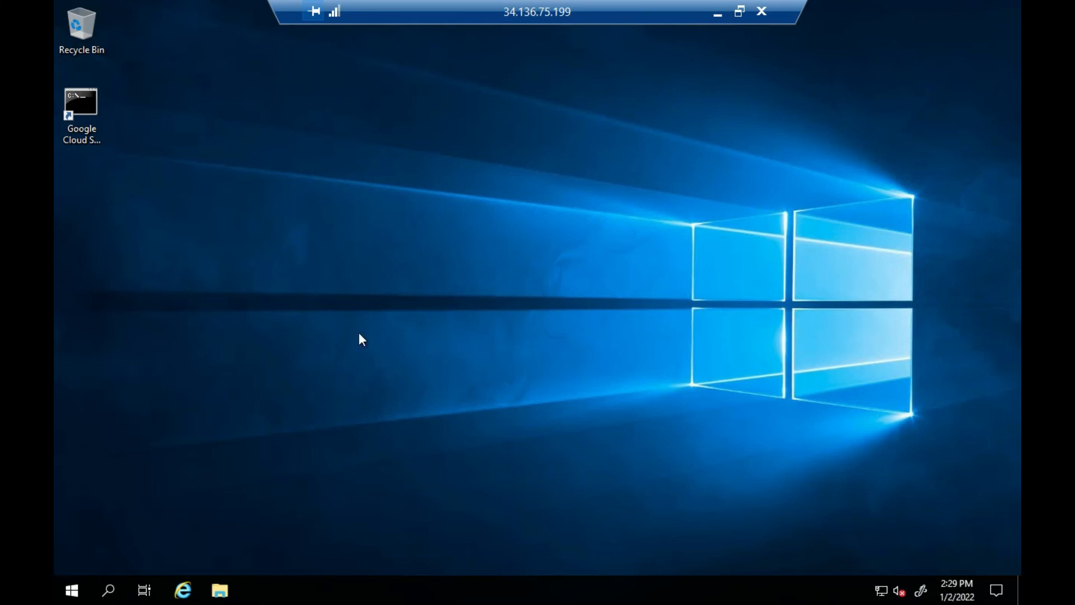
Shut down the Windows server from within the remote session
click(71, 594)
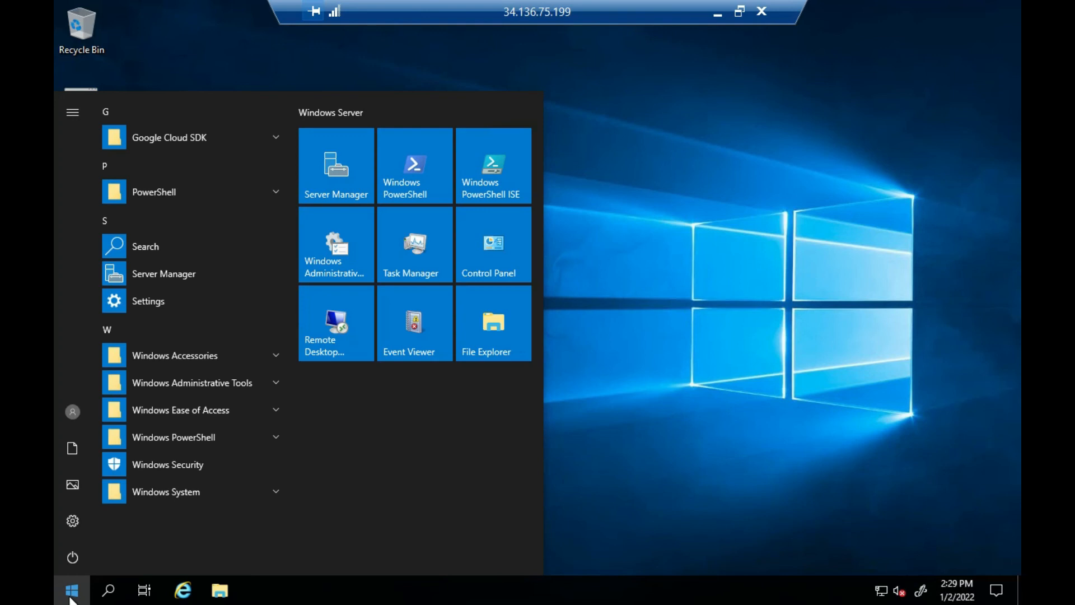
click(73, 554)
click(168, 492)
click(275, 514)
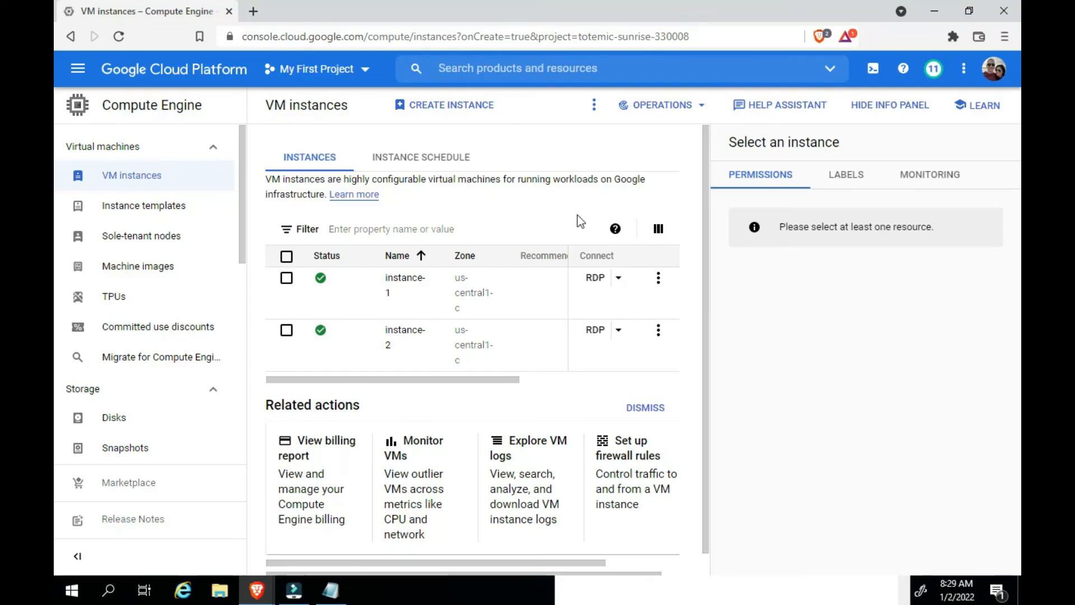
Select instance-2 in the VM instances list, review its available actions, and open its details page
click(286, 331)
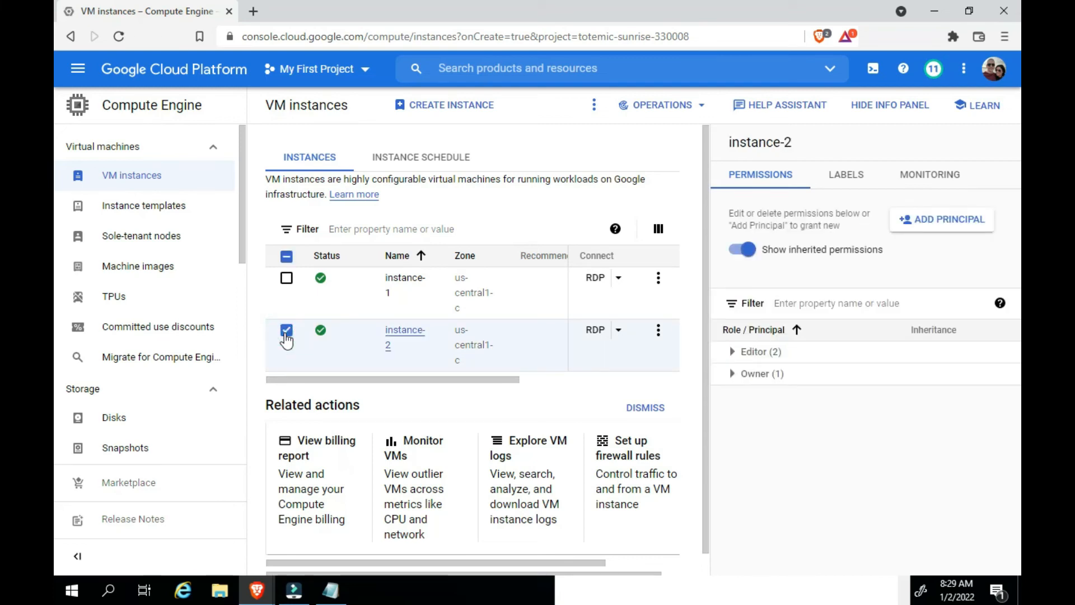
click(659, 332)
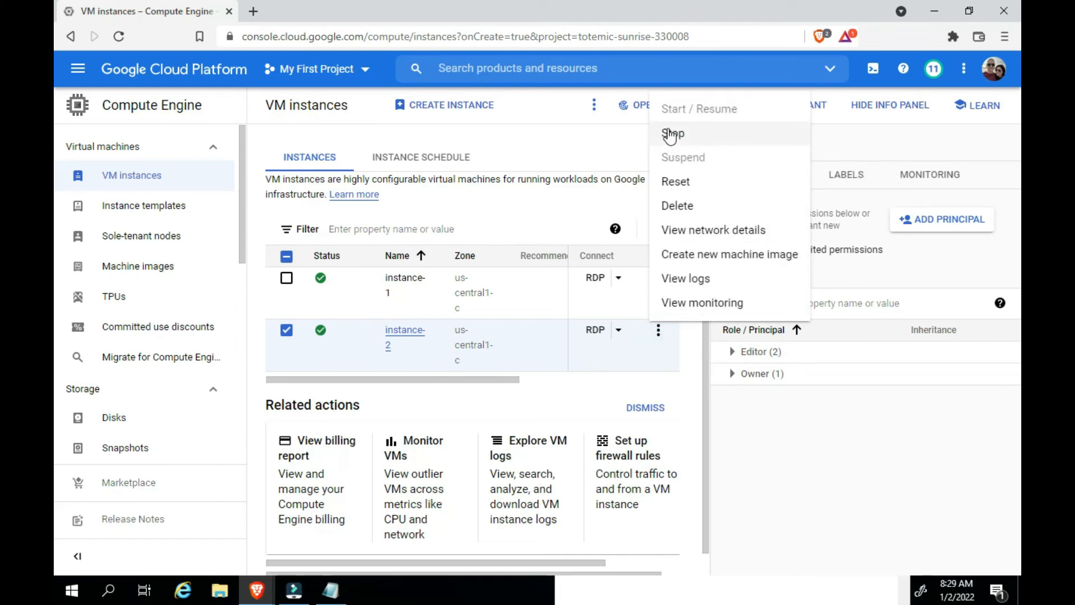
click(625, 199)
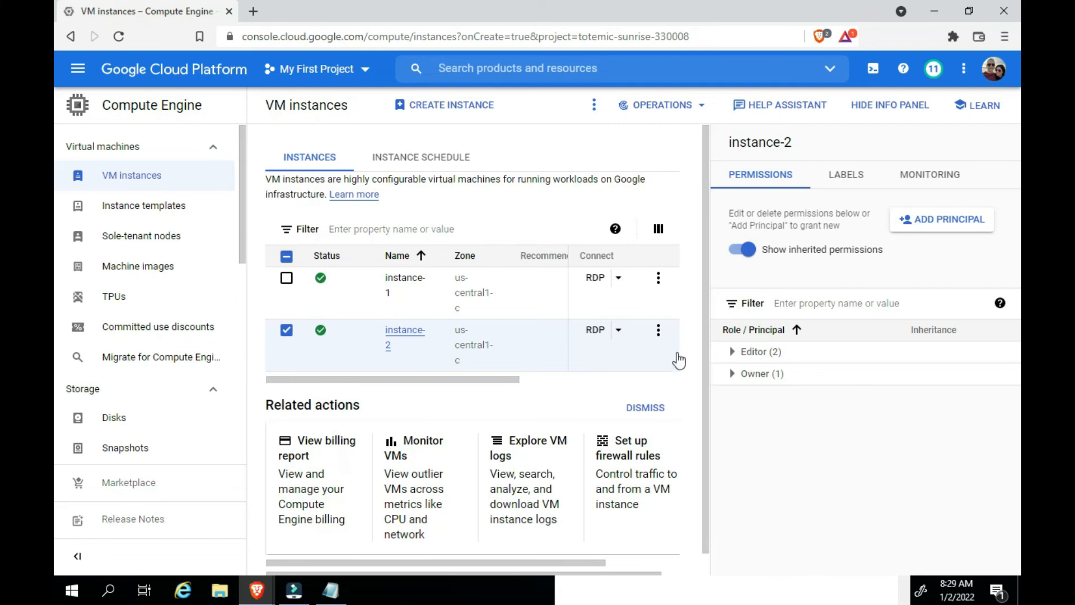
click(658, 333)
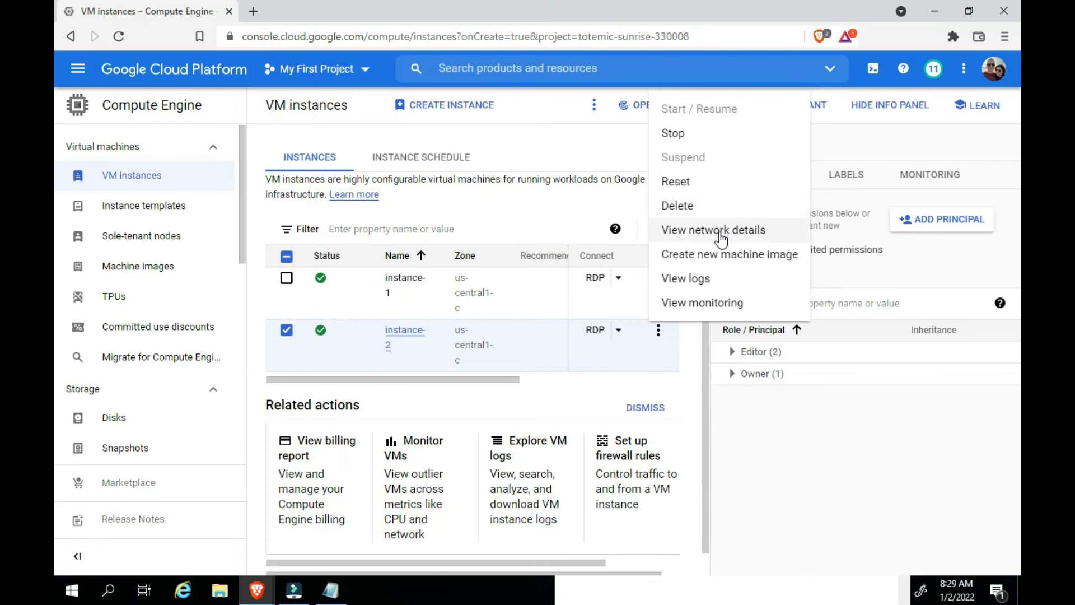
click(610, 198)
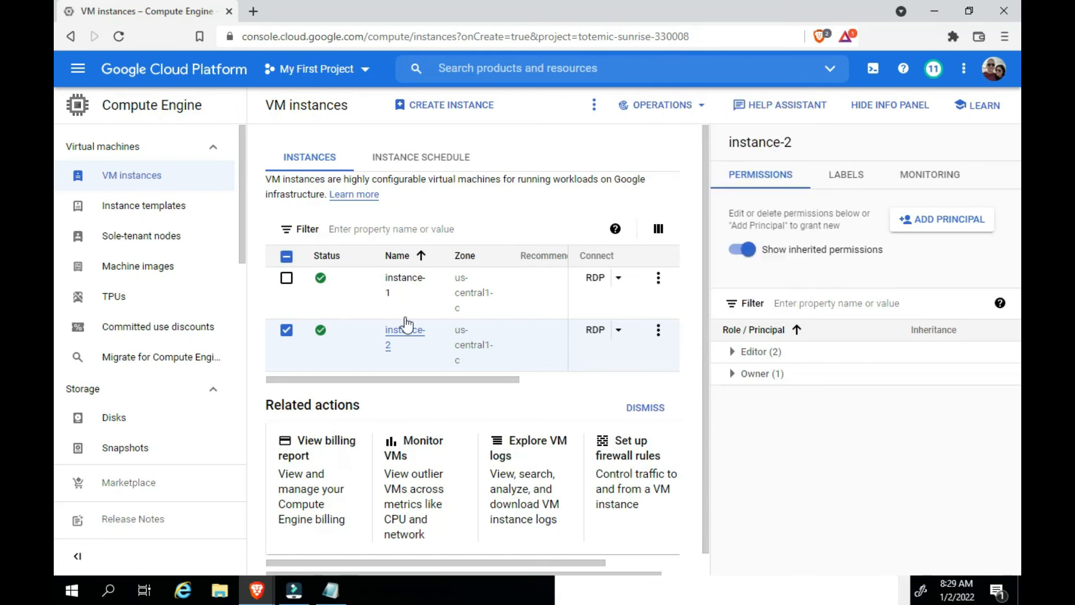
click(399, 336)
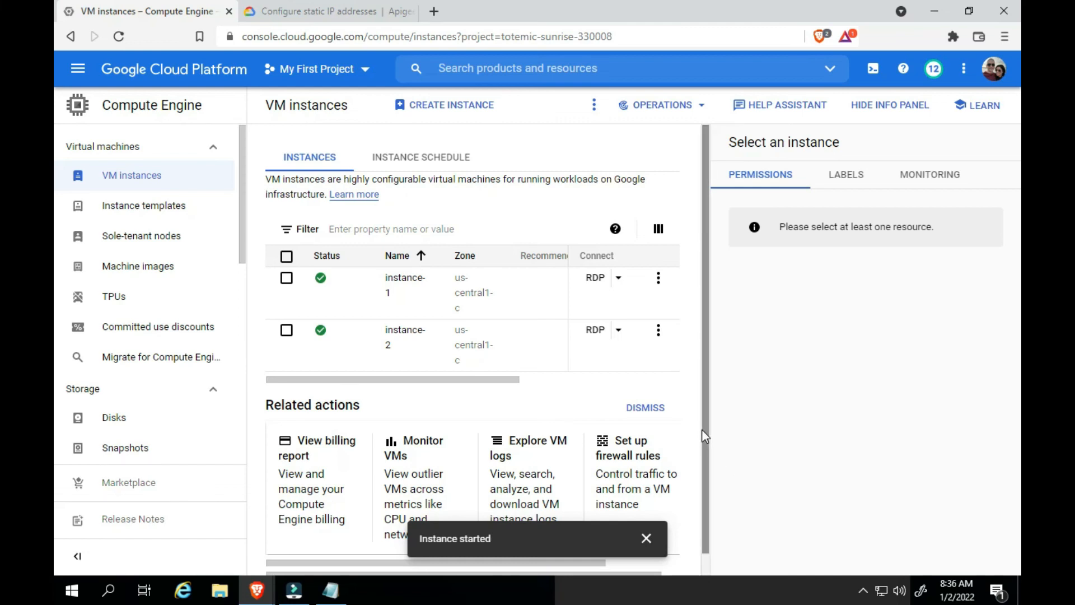
View instance-2's network details, and check the type and assigned instance of each external IP address in the project
click(659, 336)
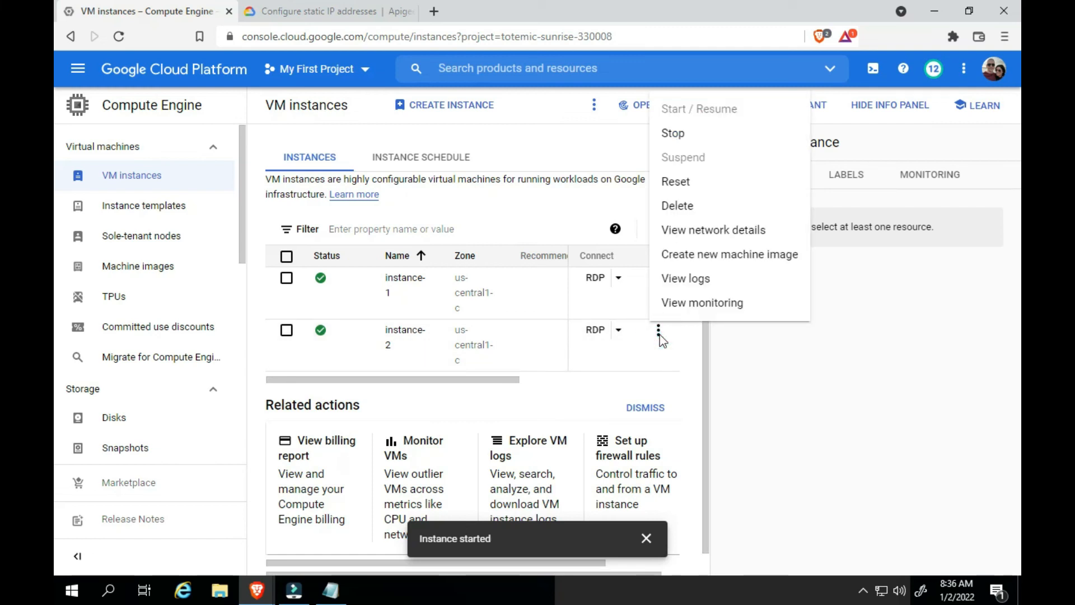
click(738, 230)
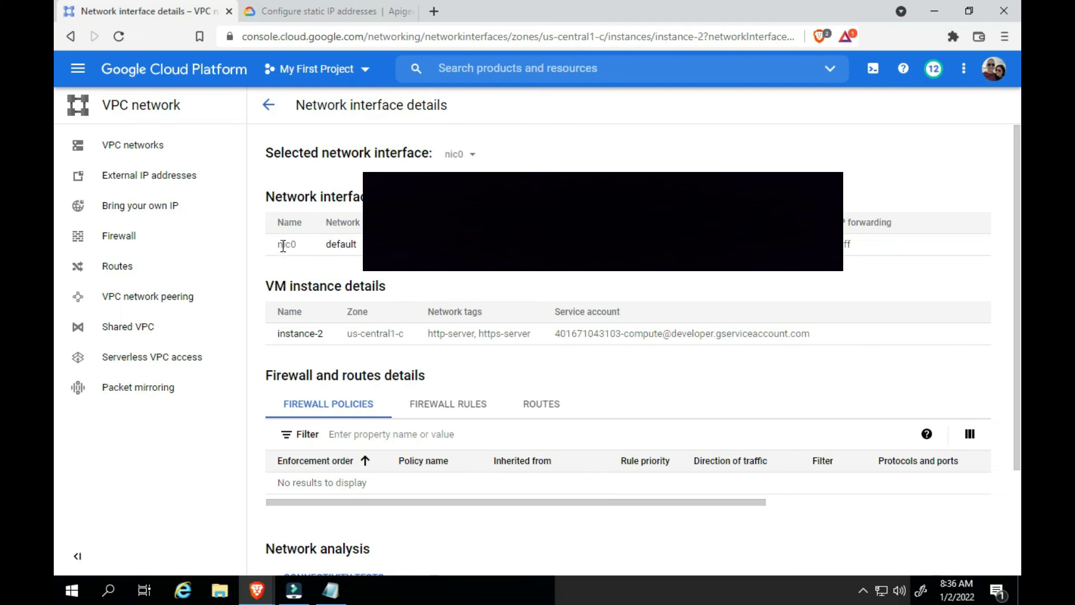
click(129, 177)
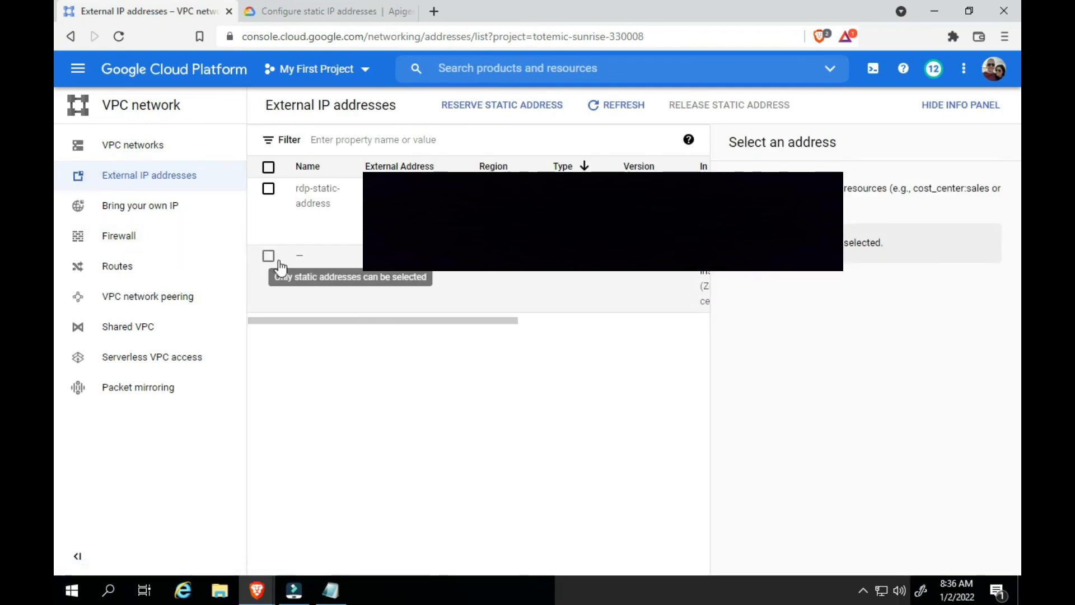
drag(309, 320, 459, 319)
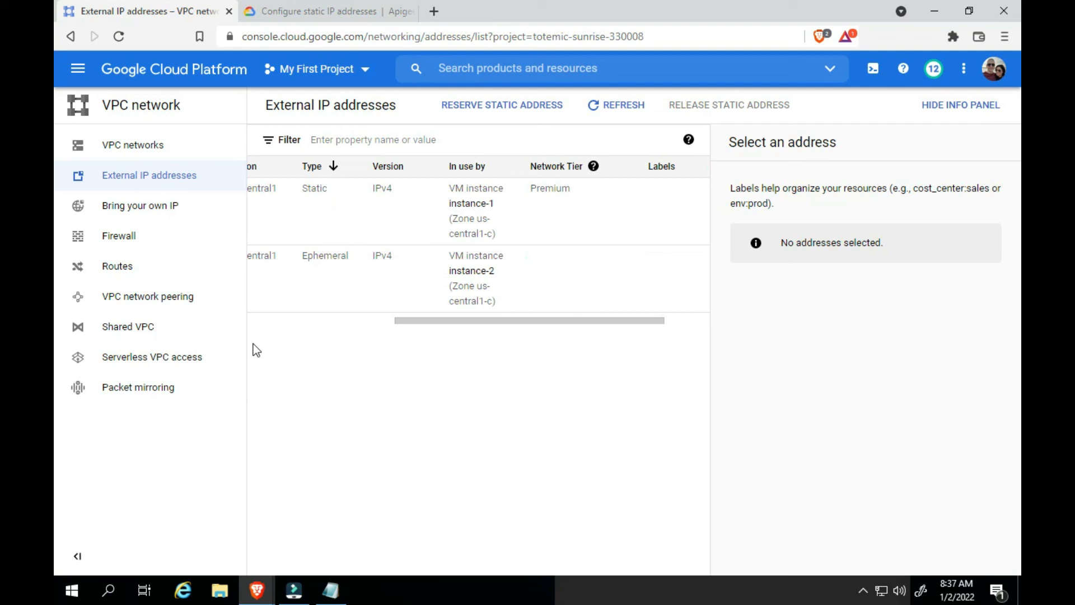
Reserve a static external IP address named daytrading attached to instance-2, and select it in the address list
click(520, 114)
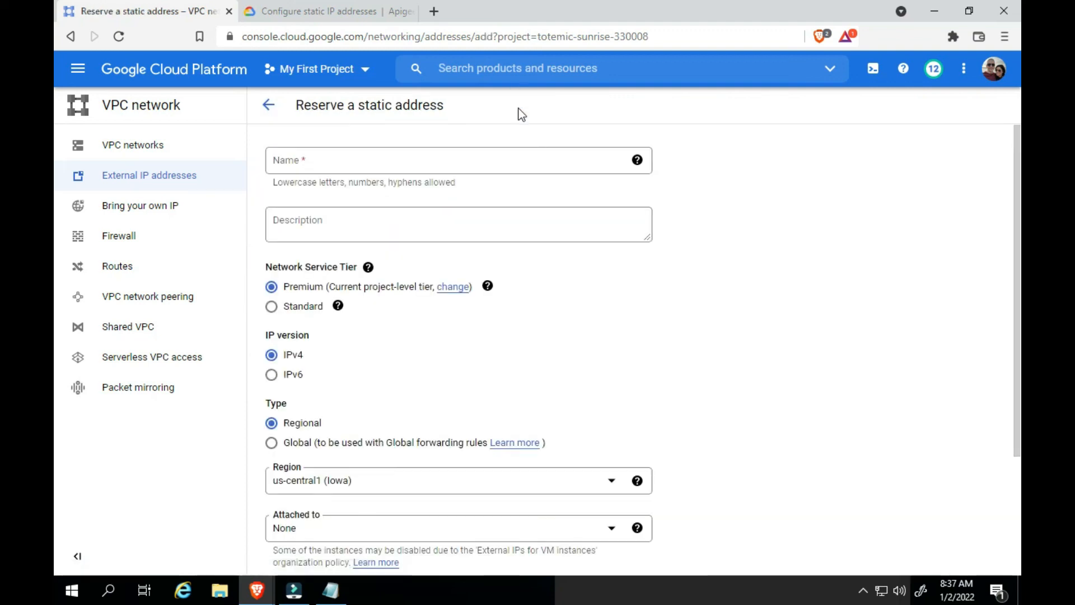
click(446, 153)
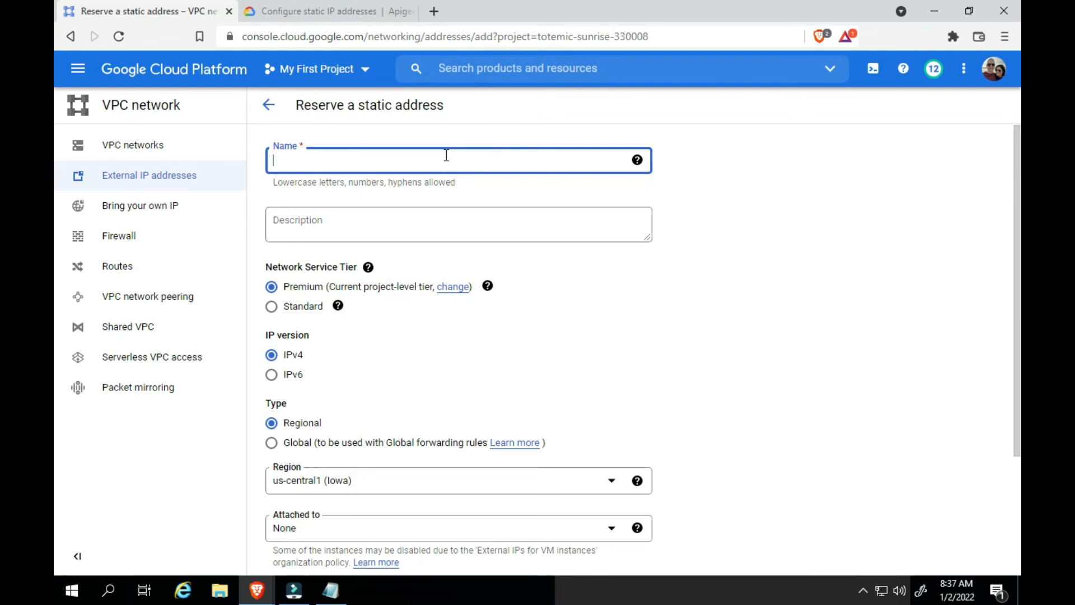
text(daytrading)
scroll(459, 347, down, 1)
scroll(56, 322, down, 2)
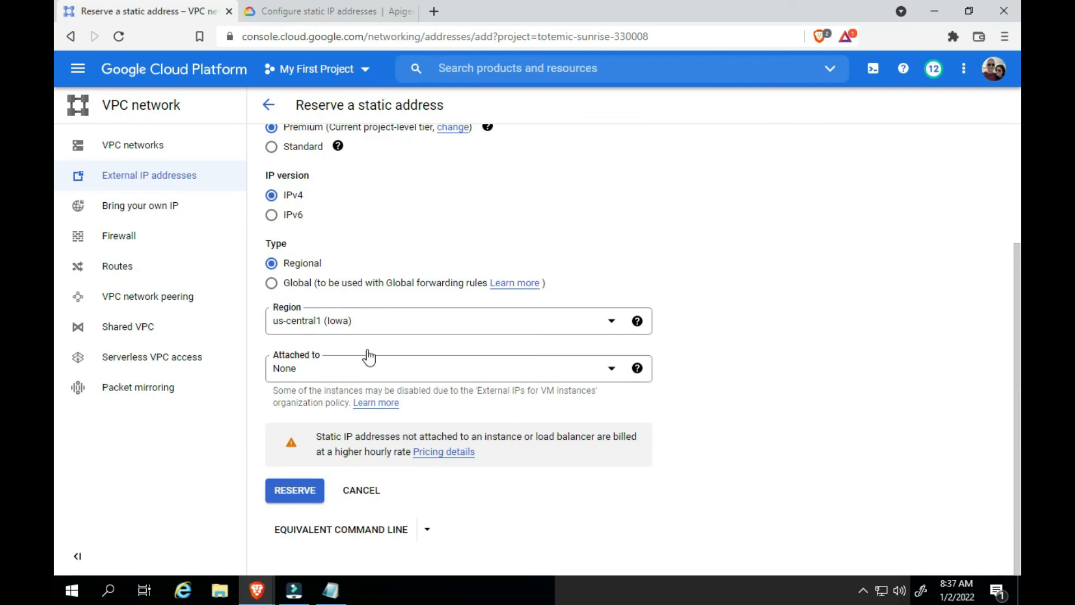
click(615, 372)
click(306, 452)
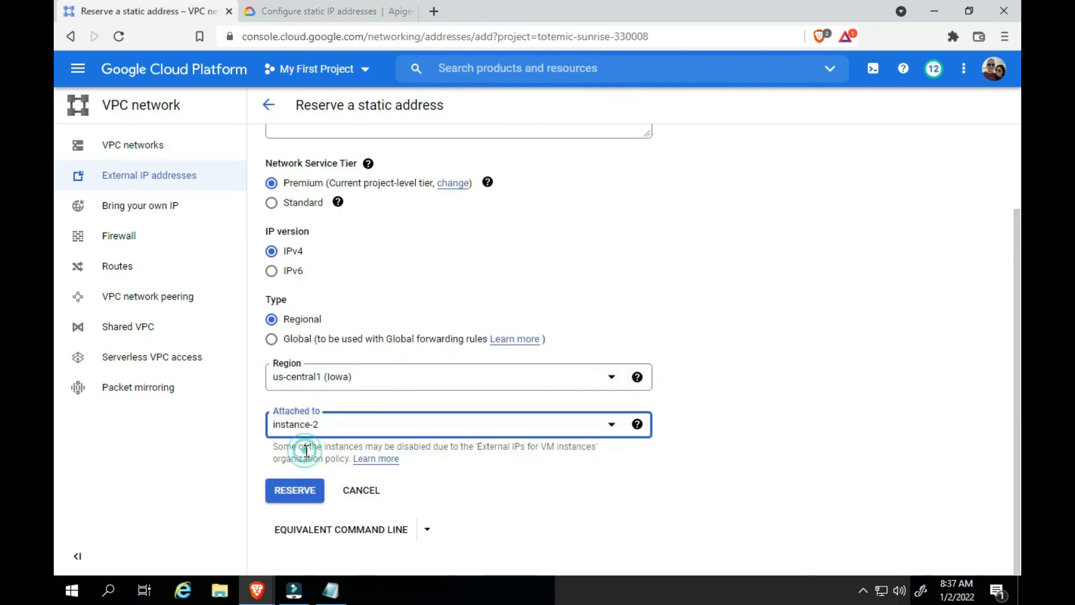
click(304, 491)
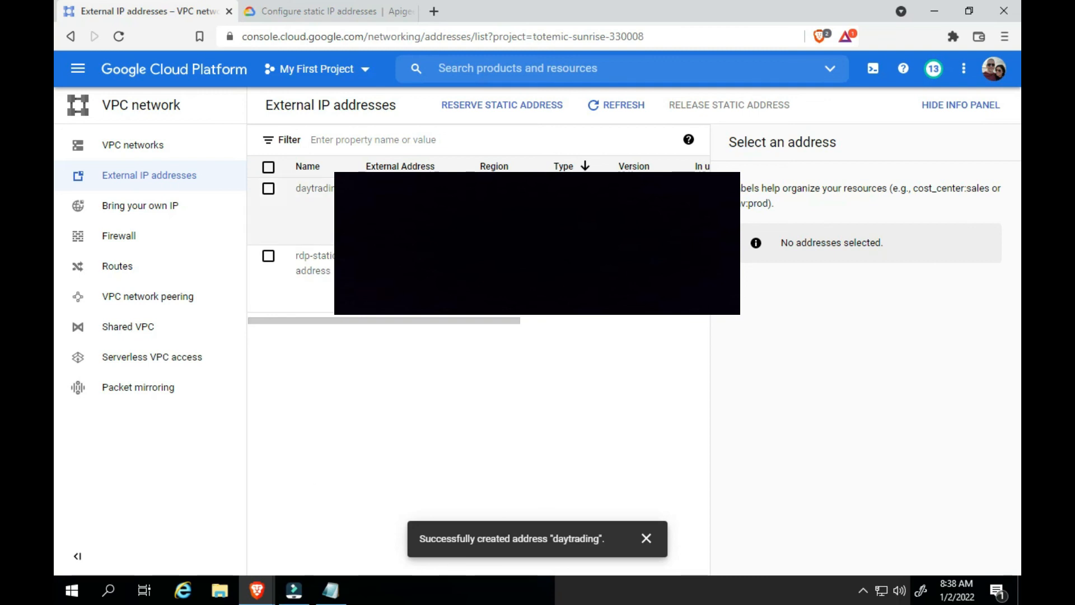
click(269, 190)
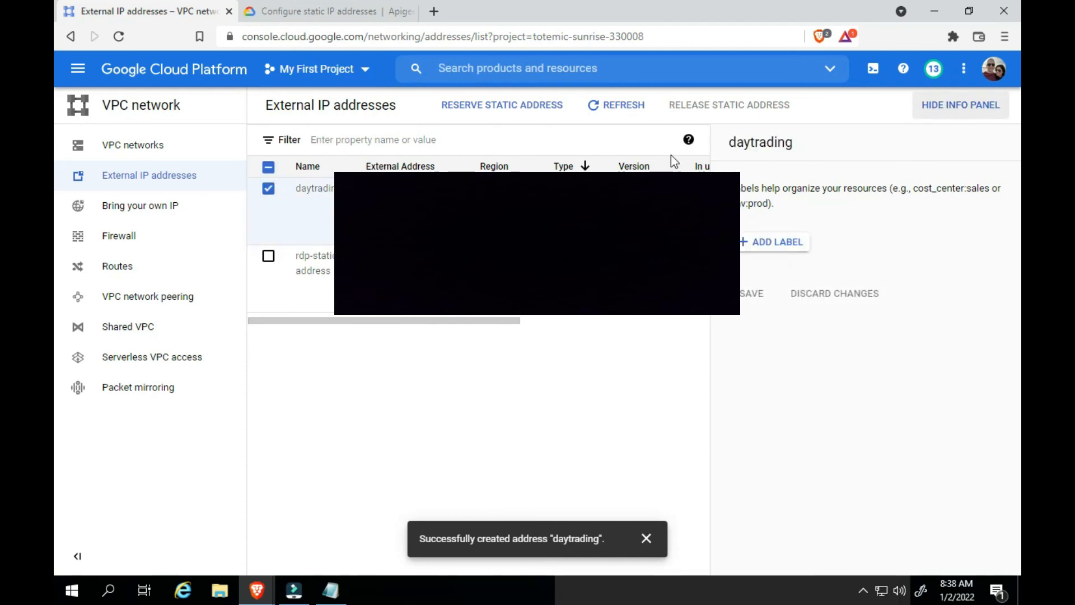
drag(519, 322, 480, 321)
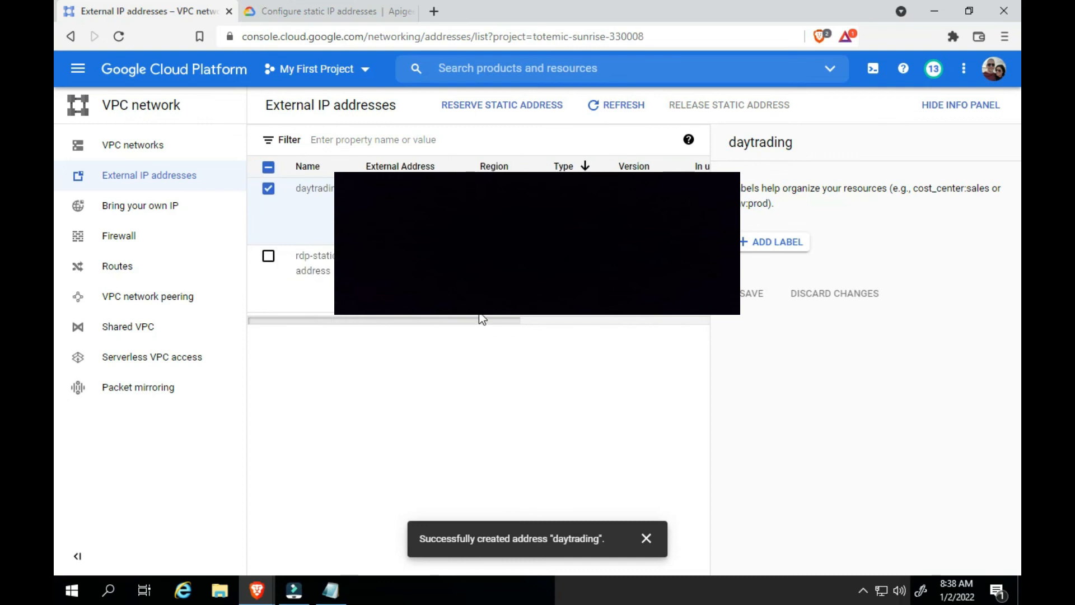
Return to the Compute Engine VM instances list and stop instance-2
click(157, 76)
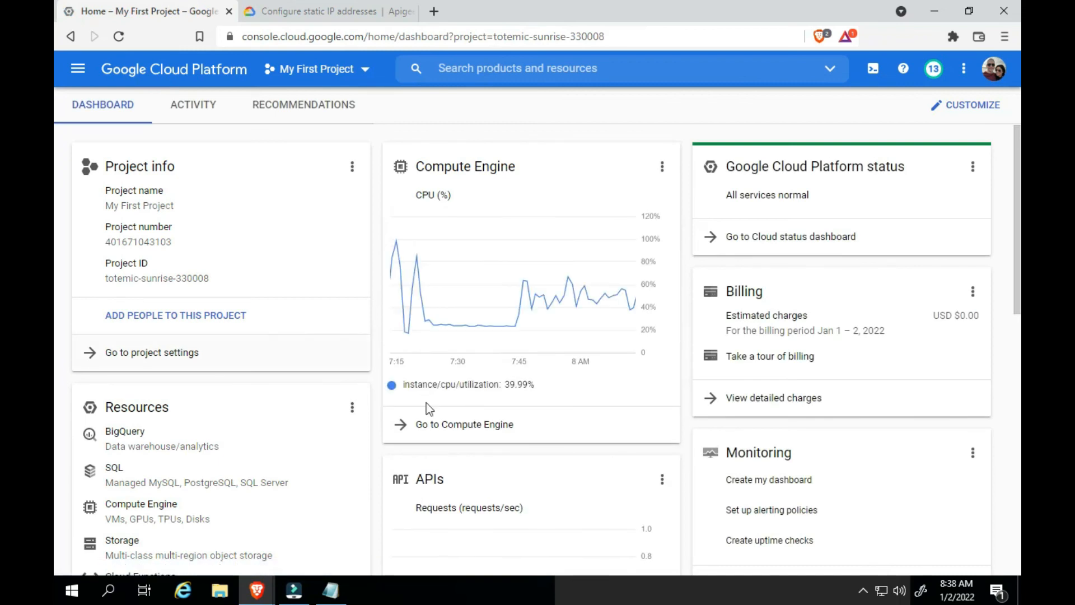
click(439, 431)
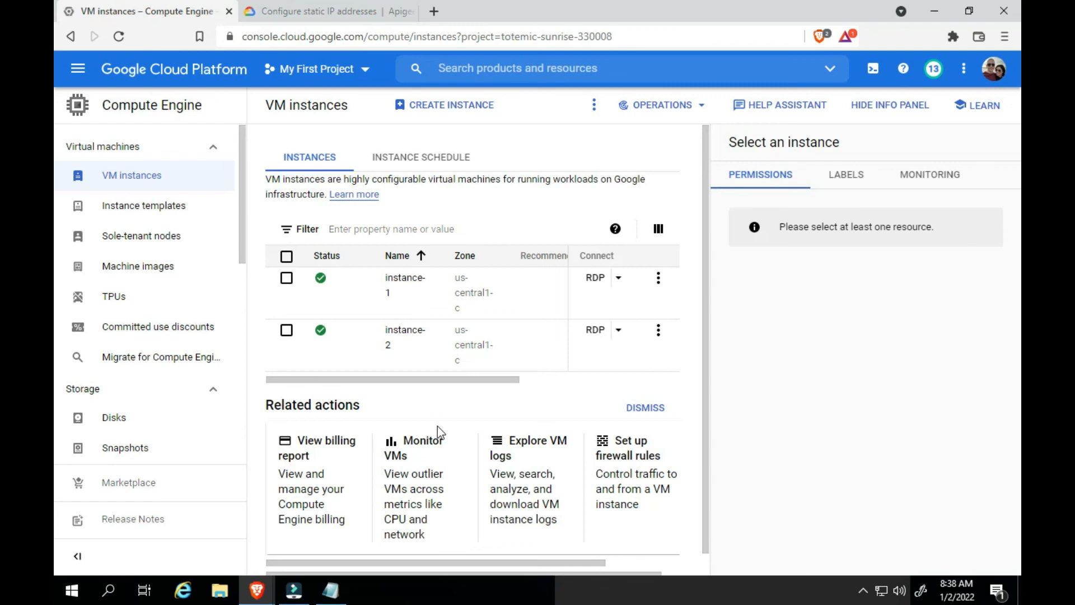
click(658, 331)
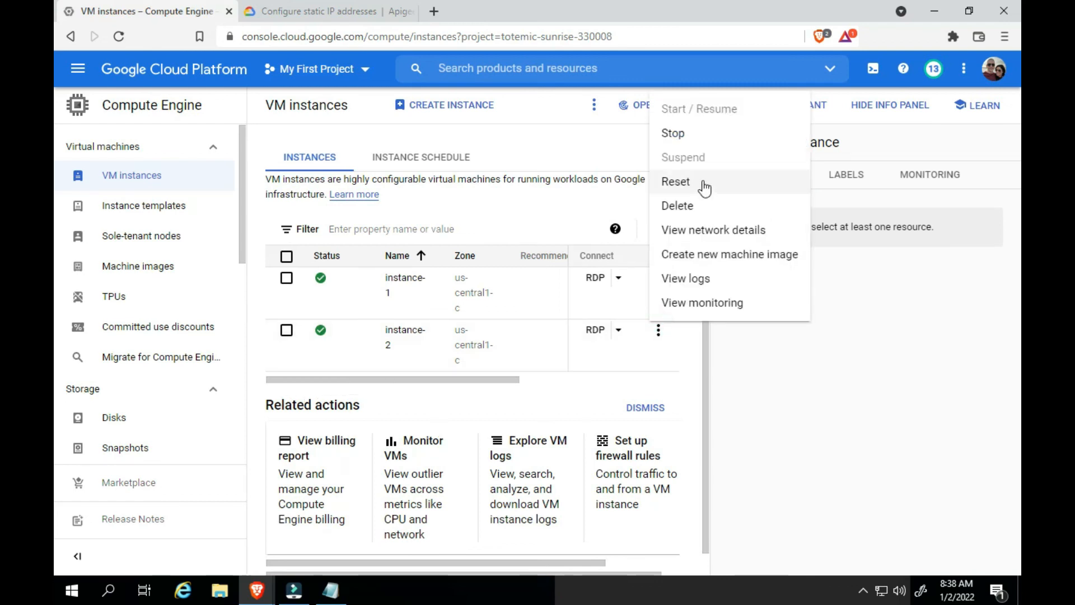
click(685, 133)
click(717, 377)
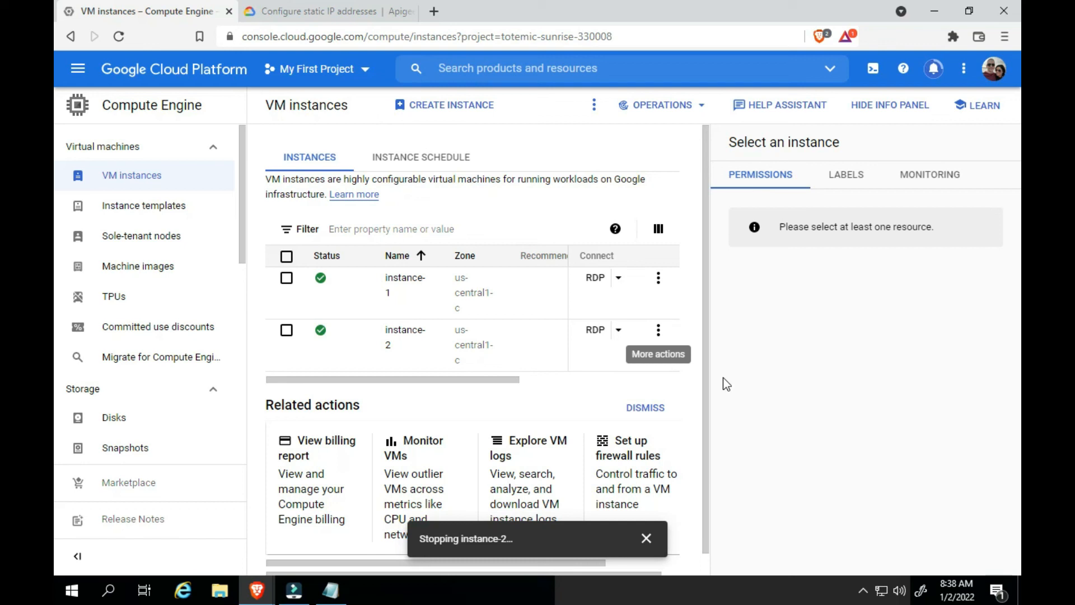
Delete instance-2 from the VM instances list
click(286, 332)
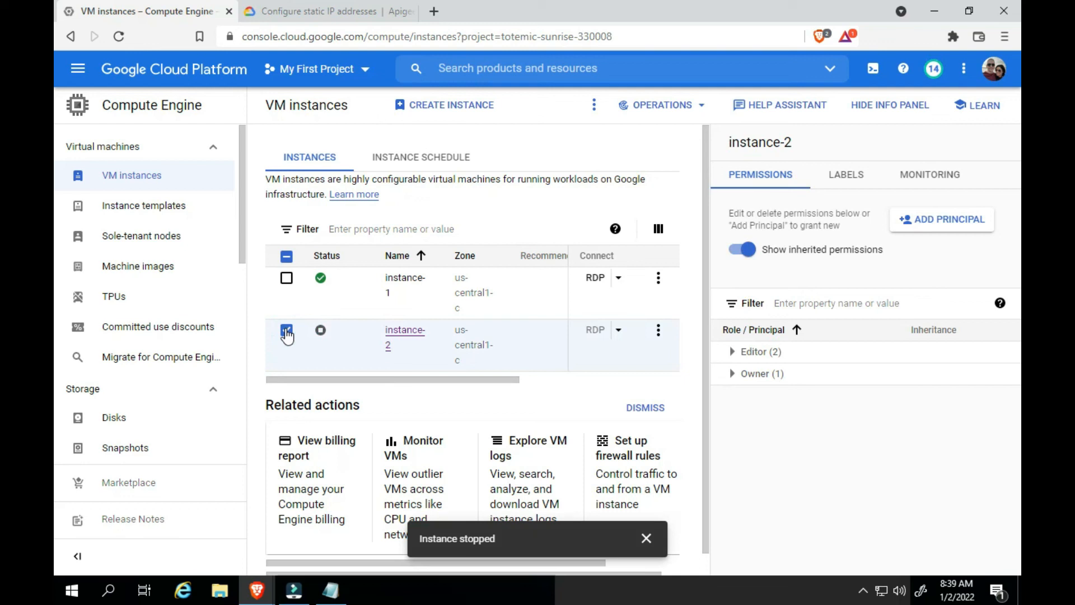
click(659, 331)
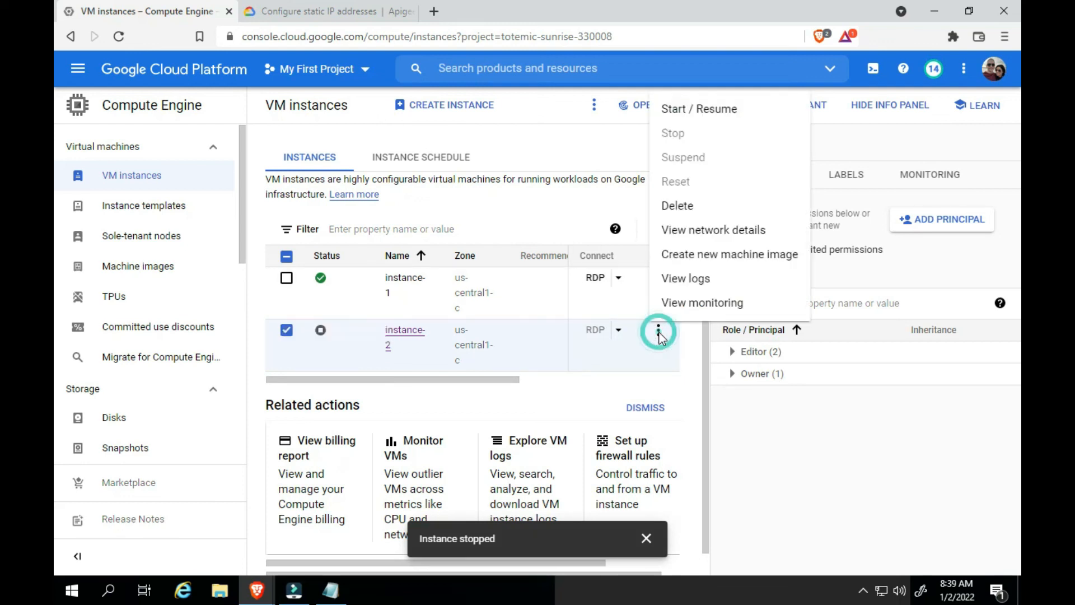
click(676, 213)
click(700, 375)
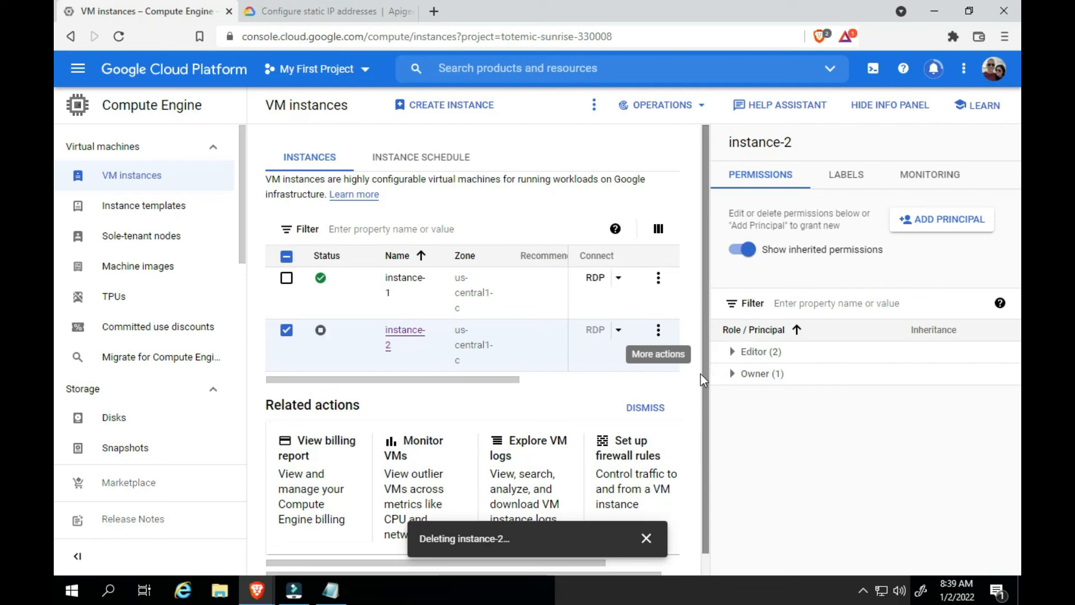
Minimize the browser and close the untitled Notepad note without saving it
click(935, 9)
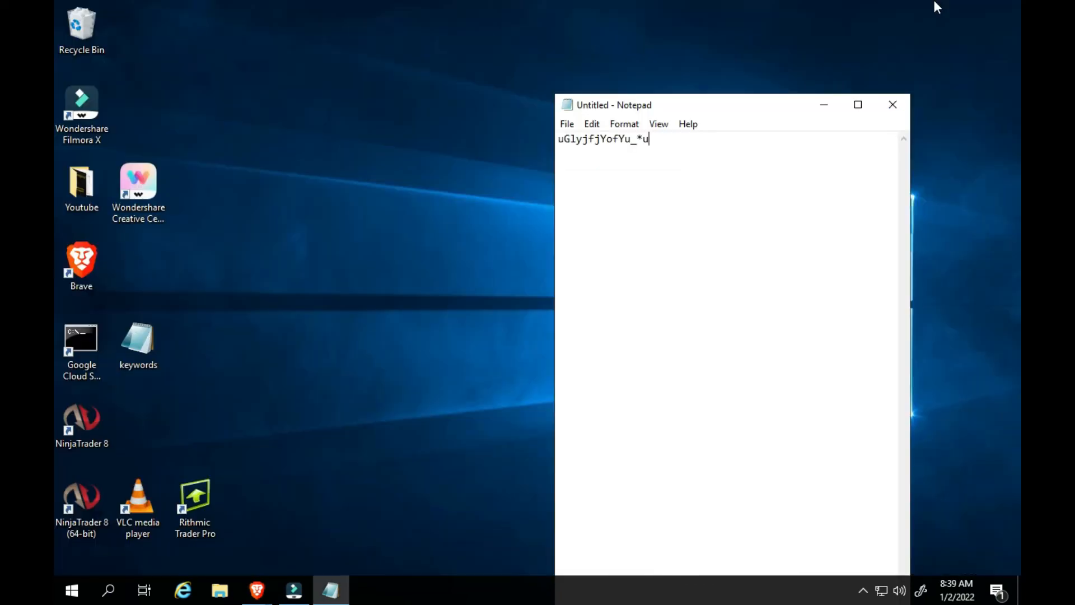
click(894, 104)
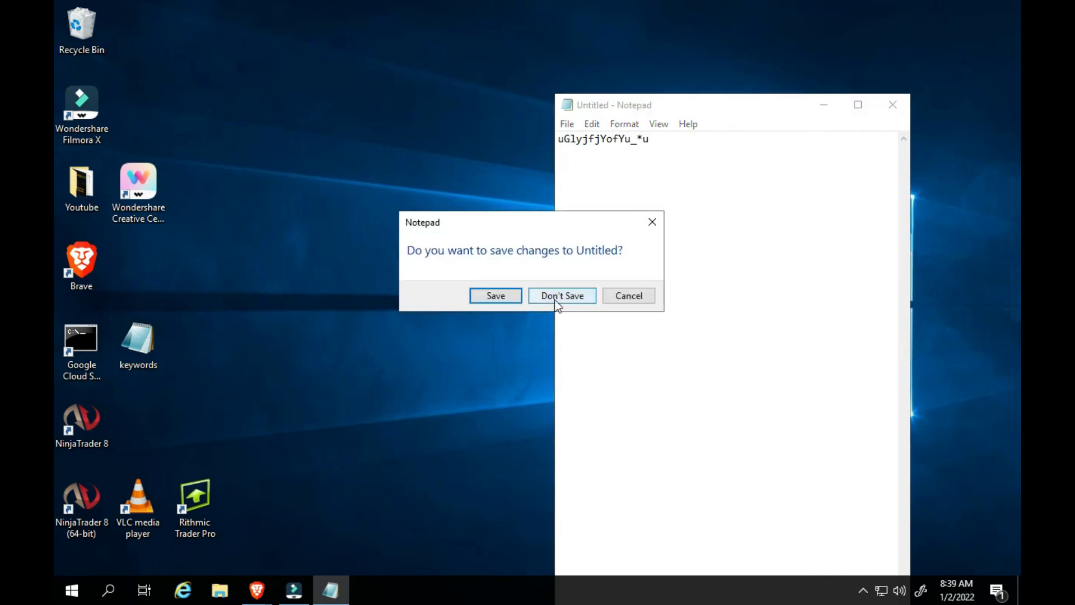
click(566, 297)
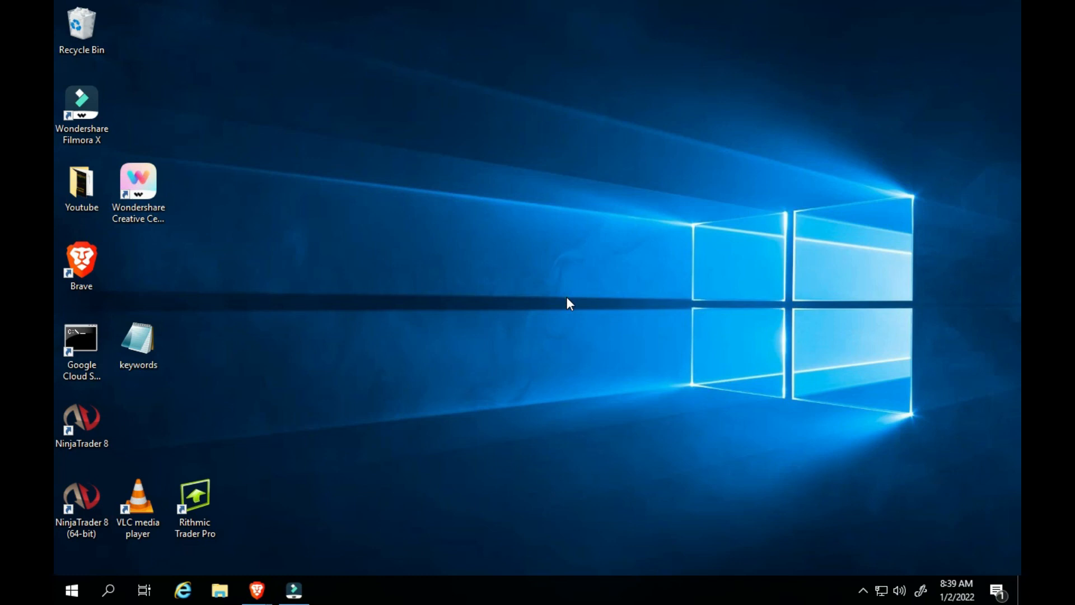